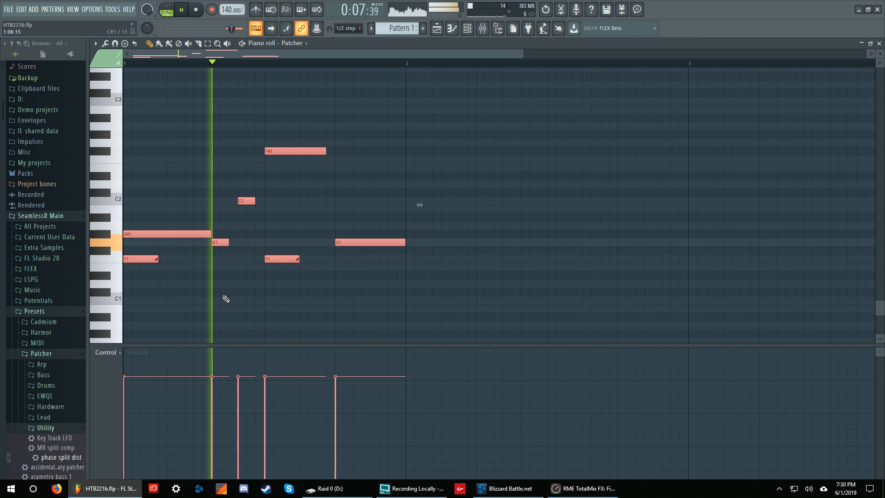
Try the pattern's notes one semitone higher during playback, restore their original pitch and stop playback
key(shift+Up)
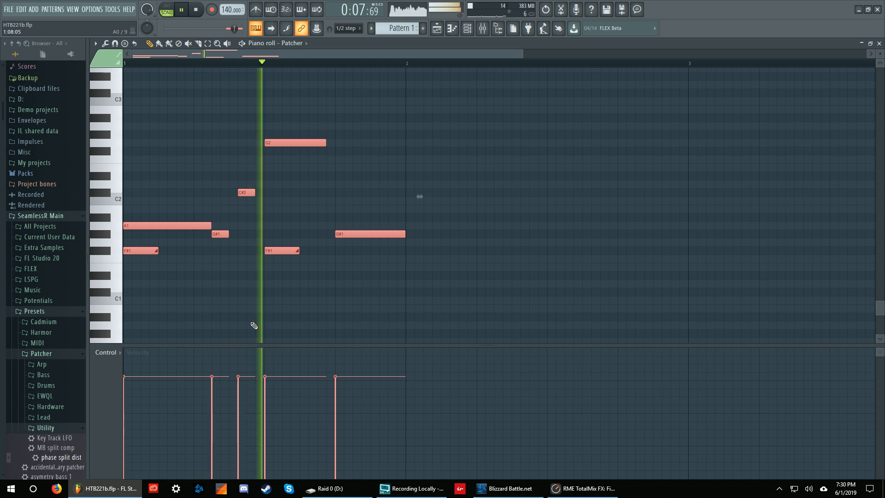
key(shift+Down)
key(ctrl+d)
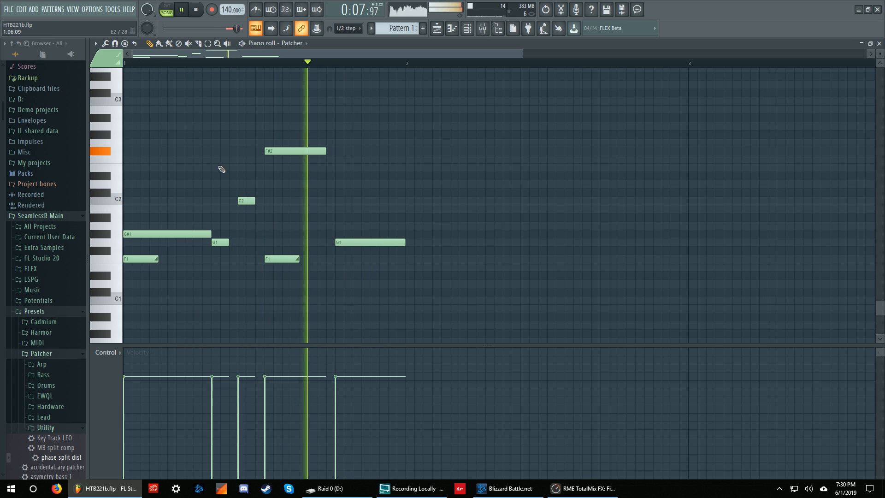
key(space)
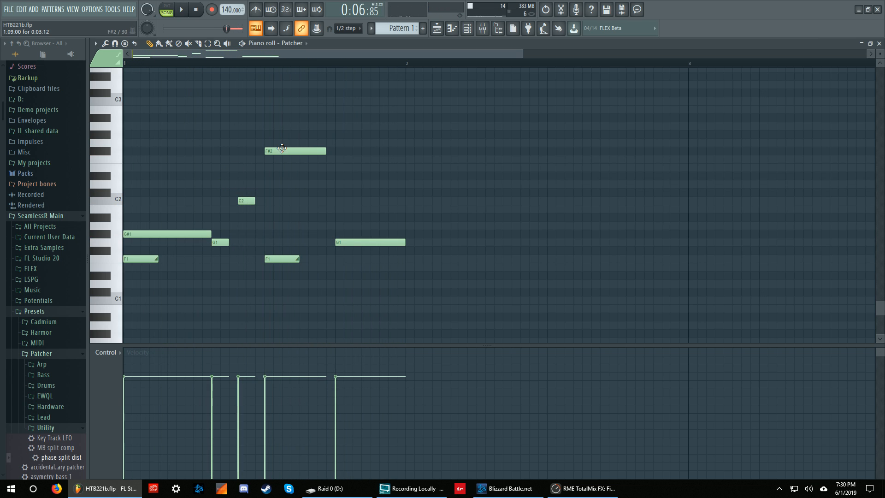
Open the Patcher instrument from the channel rack to view its plugin map
click(464, 34)
click(657, 146)
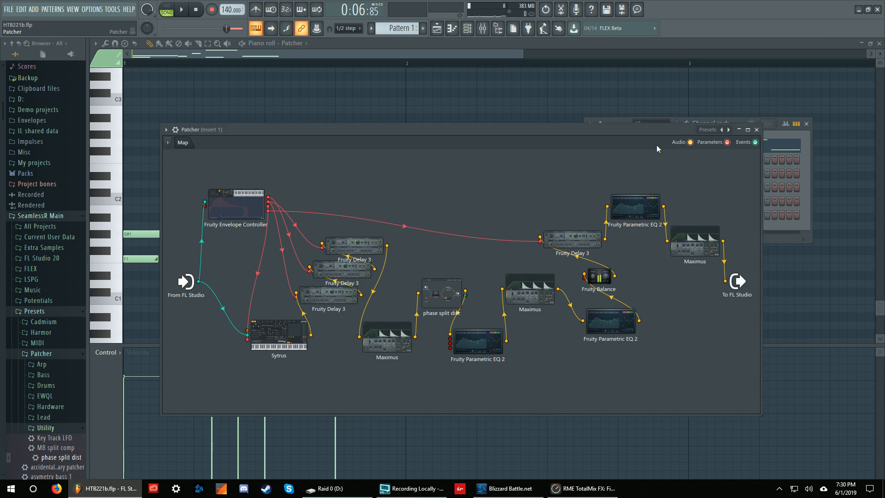
mouse_move(334, 129)
mouse_down()
mouse_move(327, 115)
mouse_move(351, 129)
mouse_move(340, 122)
mouse_up()
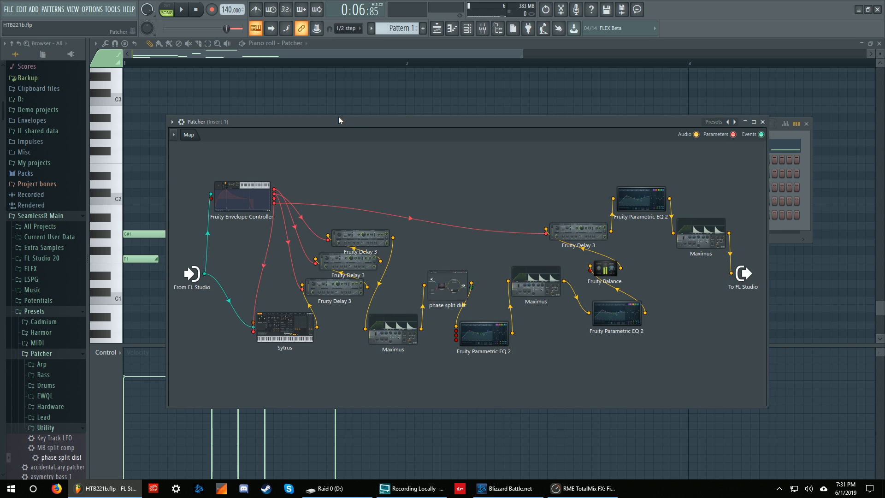
Open the playlist and examine Pattern 1 with its envelope, EQ band and balance volume automation clips
click(437, 28)
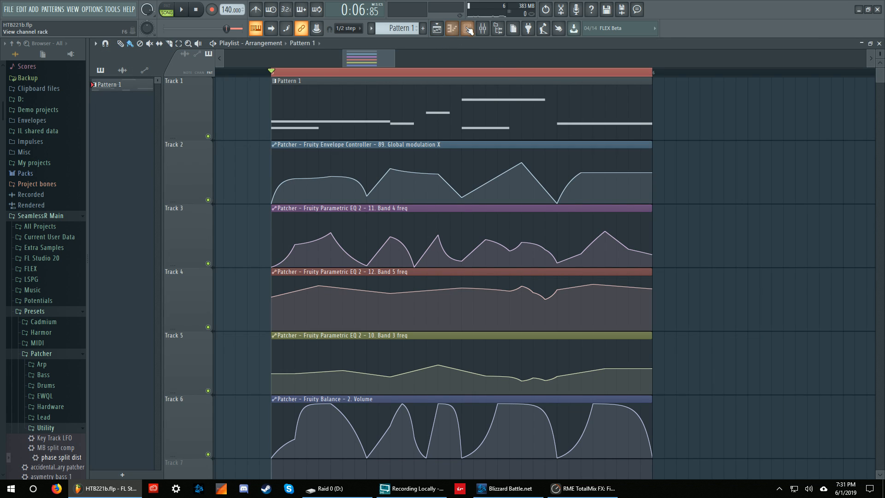
drag(686, 172, 730, 170)
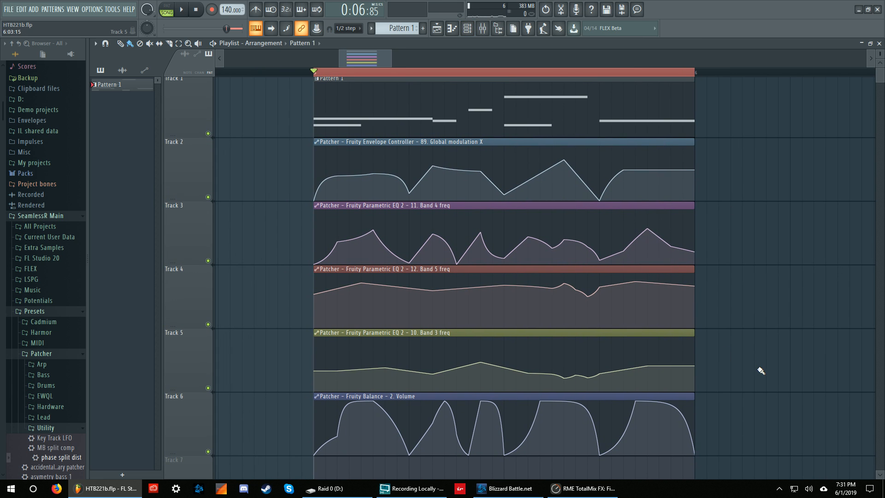
drag(748, 341, 608, 261)
ctrl+click(804, 300)
drag(724, 239, 615, 231)
drag(767, 393, 612, 264)
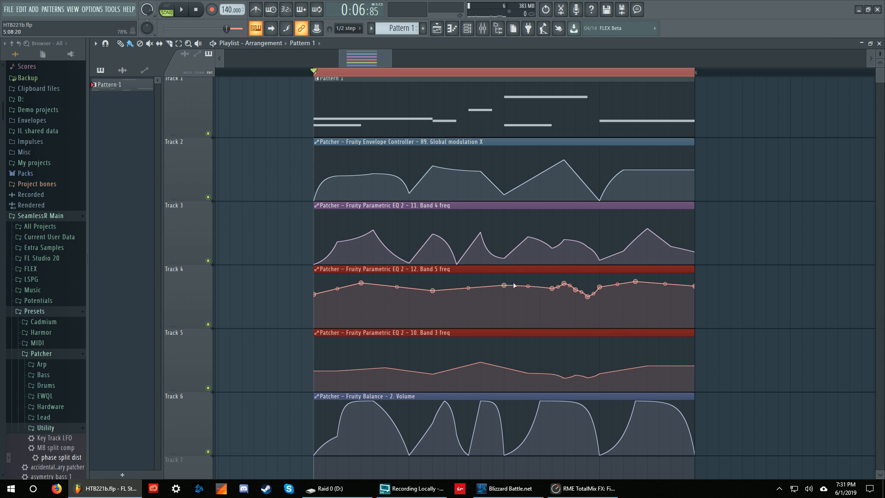
ctrl+click(753, 318)
Reopen the Patcher map and view the main settings of the Sytrus synth inside it
click(467, 29)
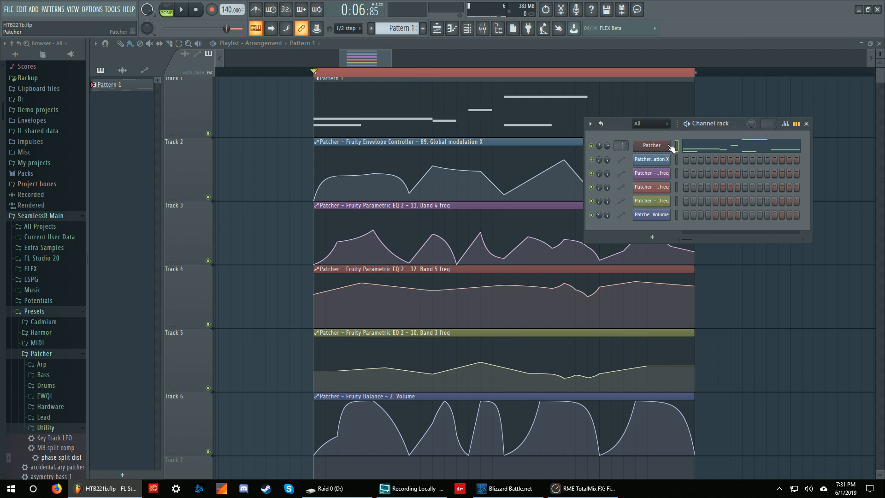
click(654, 144)
click(293, 316)
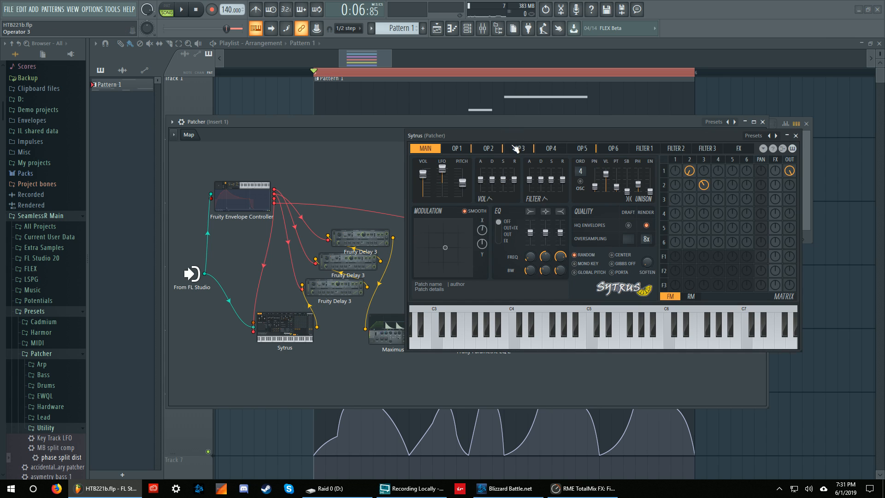
drag(501, 137, 391, 153)
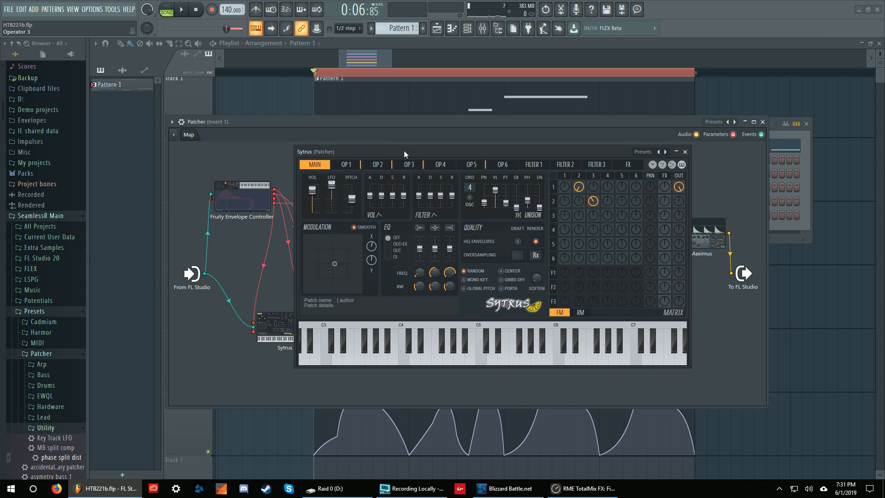
click(685, 152)
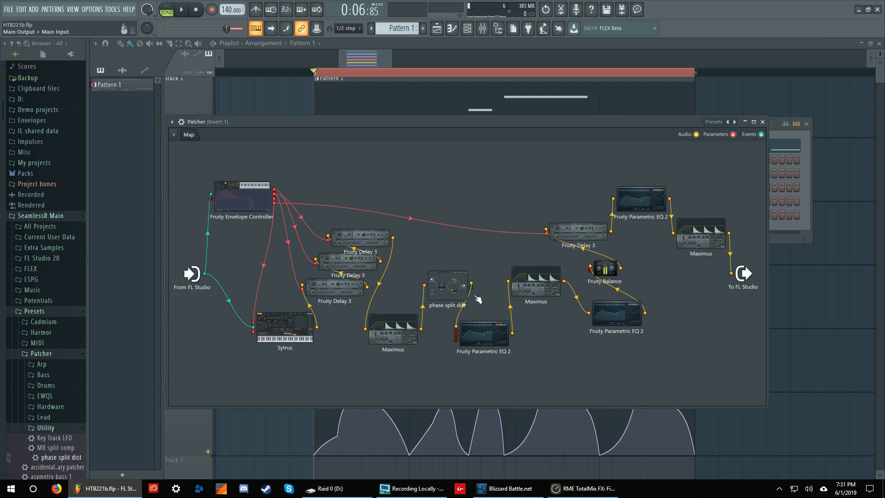
Enlarge the Patcher window, connect the Sytrus output directly to the To FL Studio node, and audition the raw synth
drag(399, 127, 402, 71)
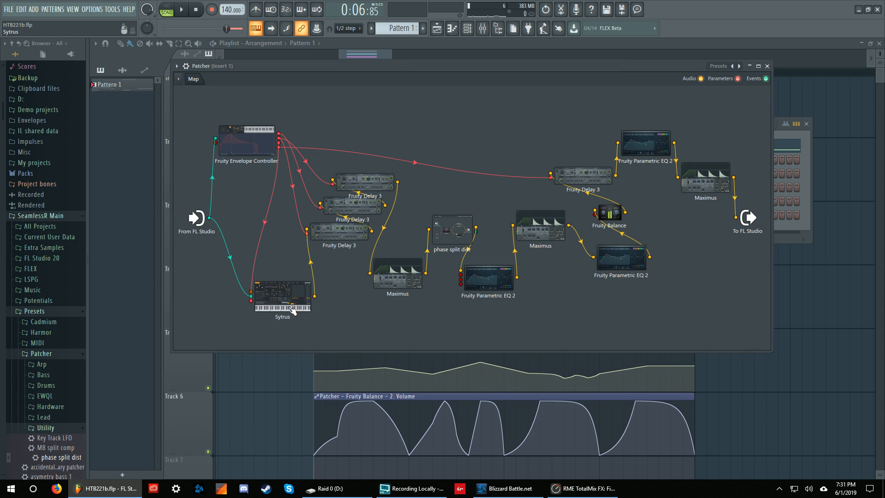
drag(772, 352, 787, 399)
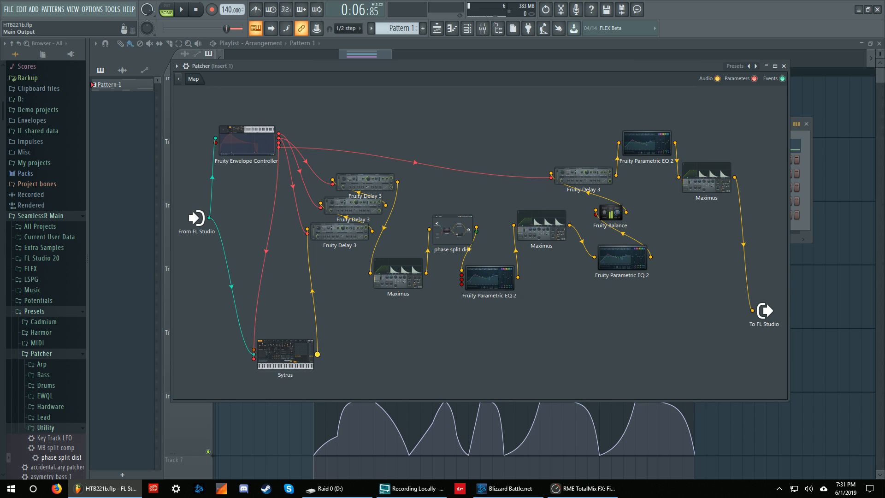
drag(317, 354, 754, 311)
click(380, 332)
drag(317, 354, 753, 310)
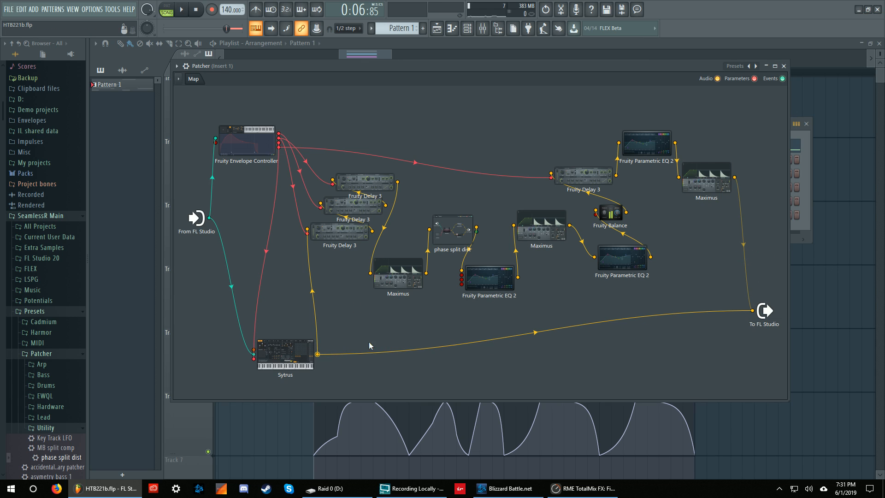
key(space)
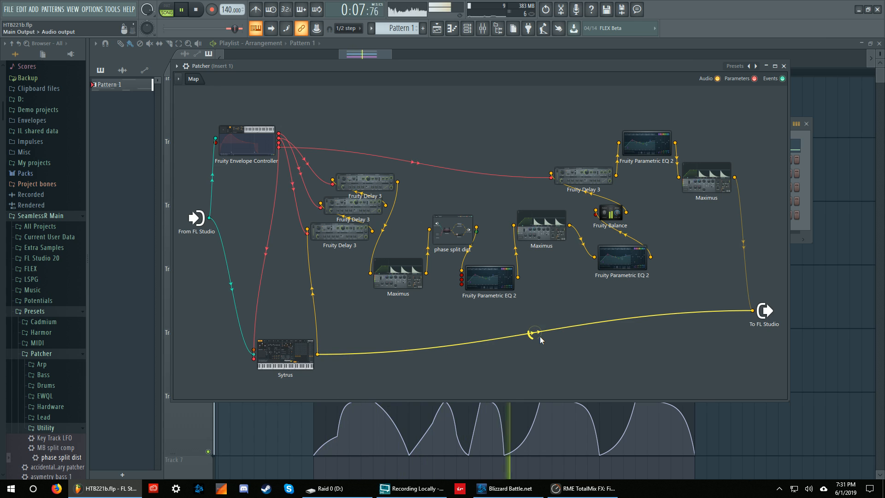
key(space)
Open Sytrus and examine the waveforms of operators 2 and 5 alongside the ring modulation matrix
click(274, 357)
click(576, 178)
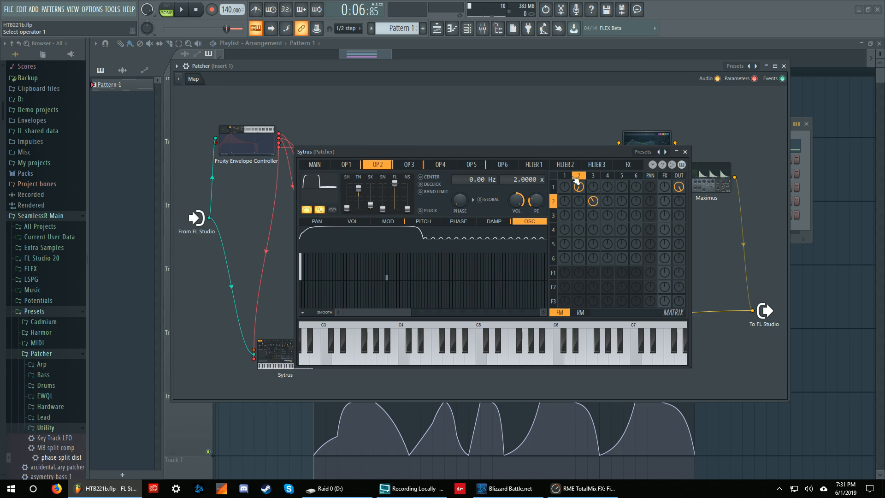
click(575, 178)
click(581, 176)
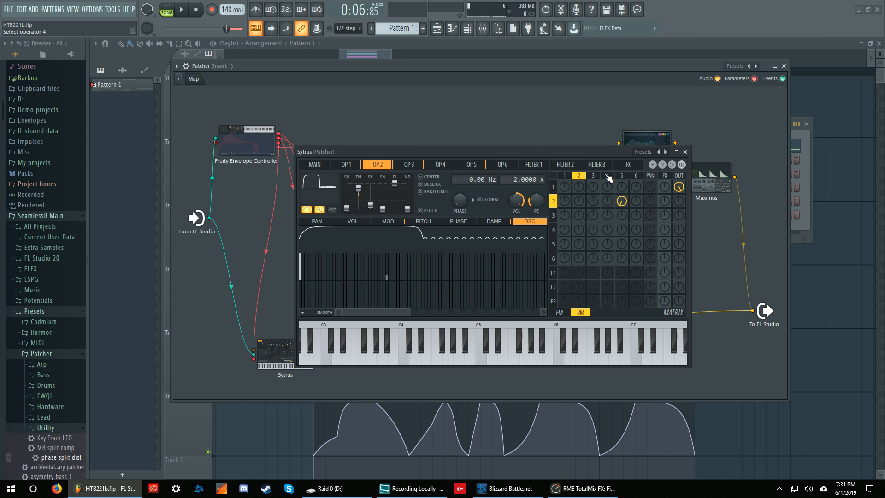
click(622, 176)
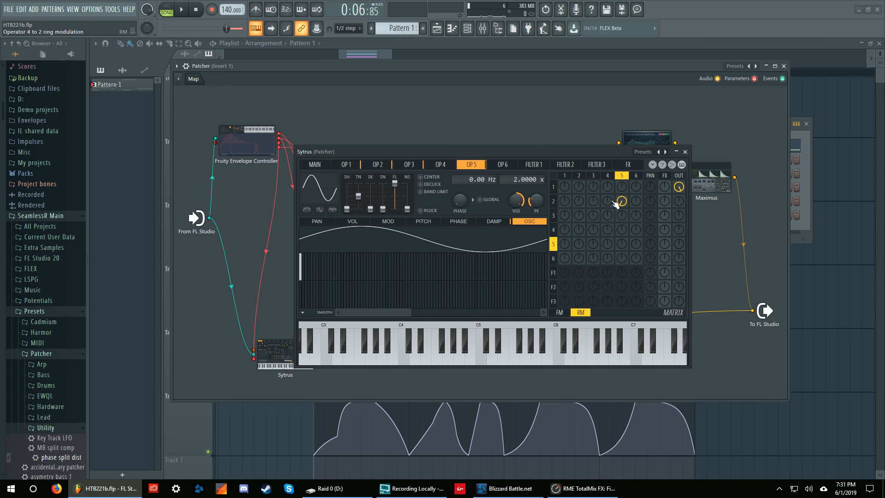
click(565, 177)
click(576, 177)
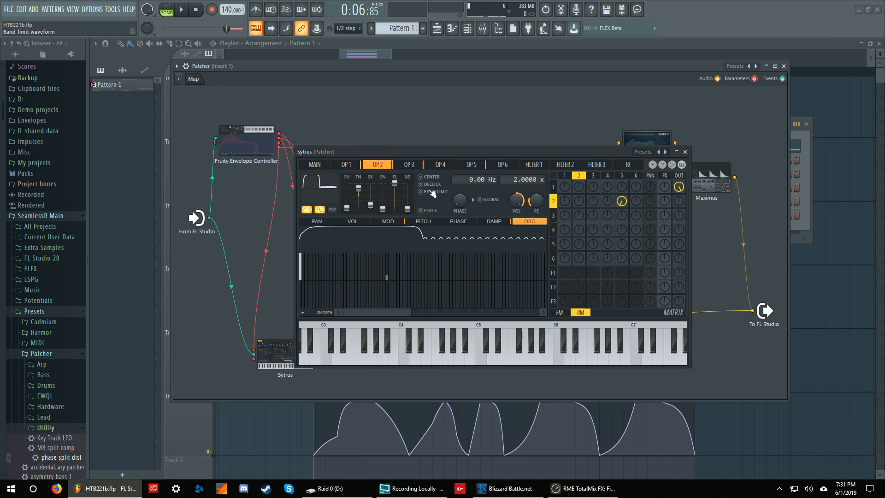
click(622, 175)
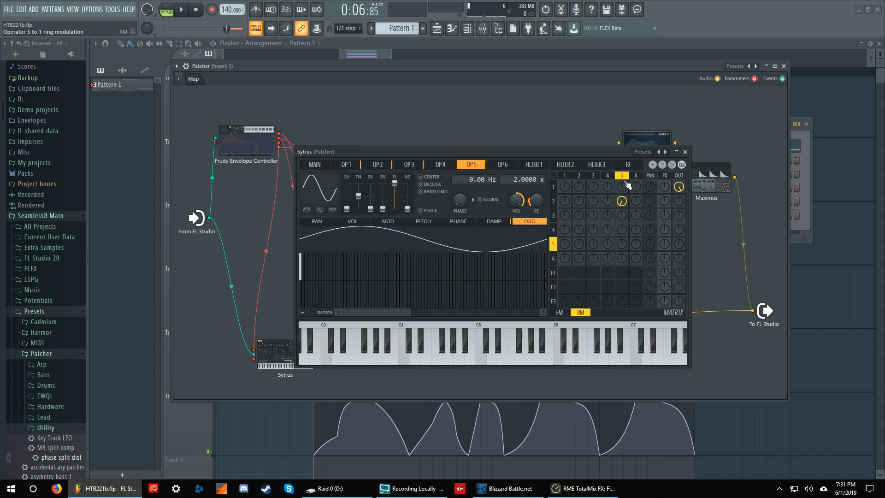
click(579, 176)
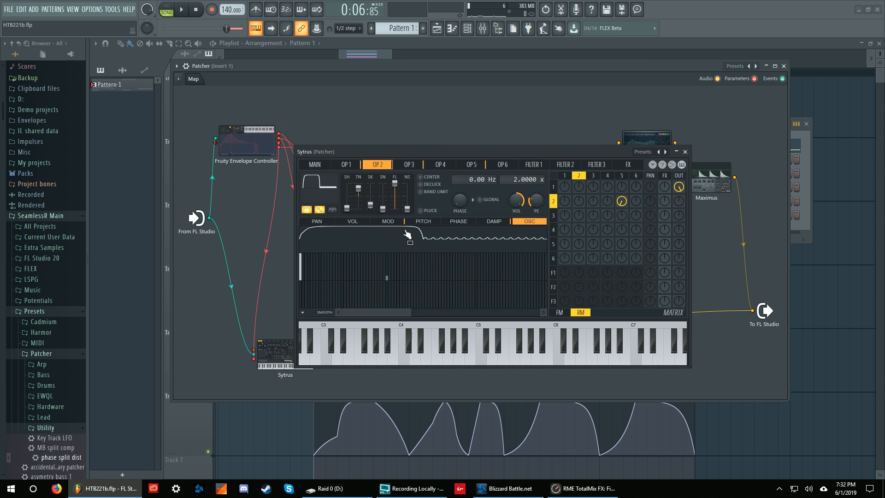
In the frequency modulation matrix, zero the operator 3 to 2 amount and audition operator 2 modulating operator 1
click(559, 312)
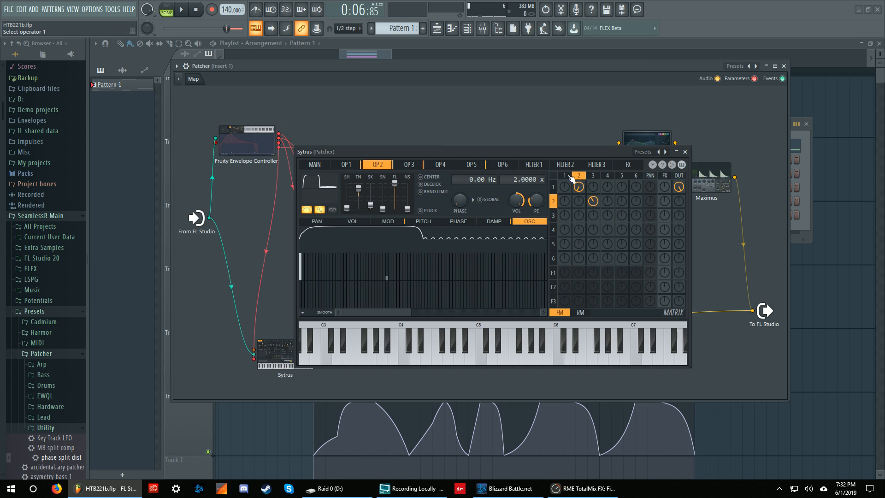
click(594, 176)
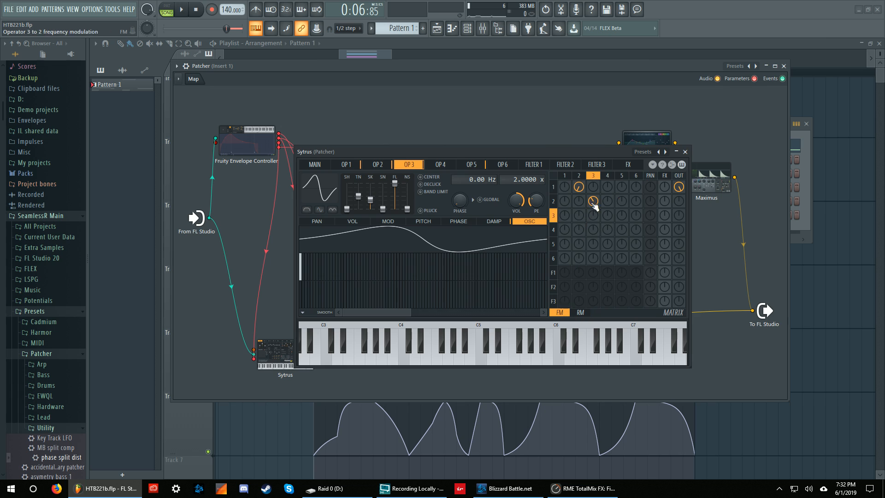
key(space)
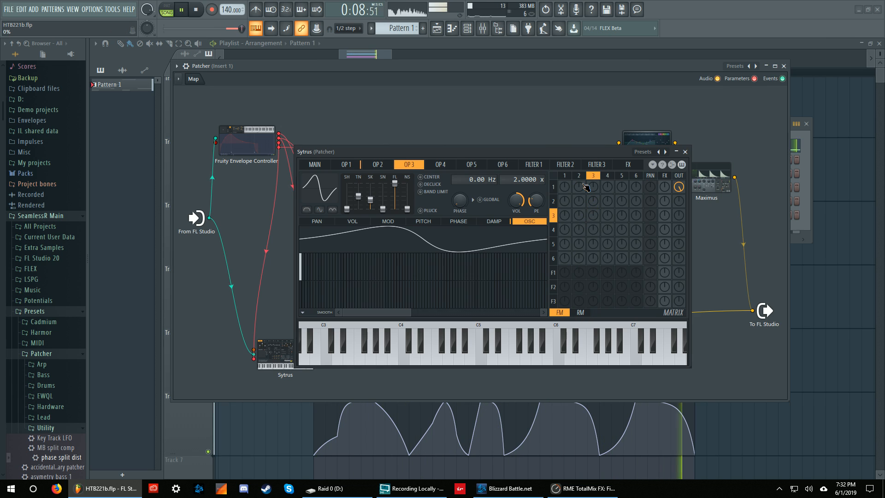
drag(579, 188, 579, 221)
key(space)
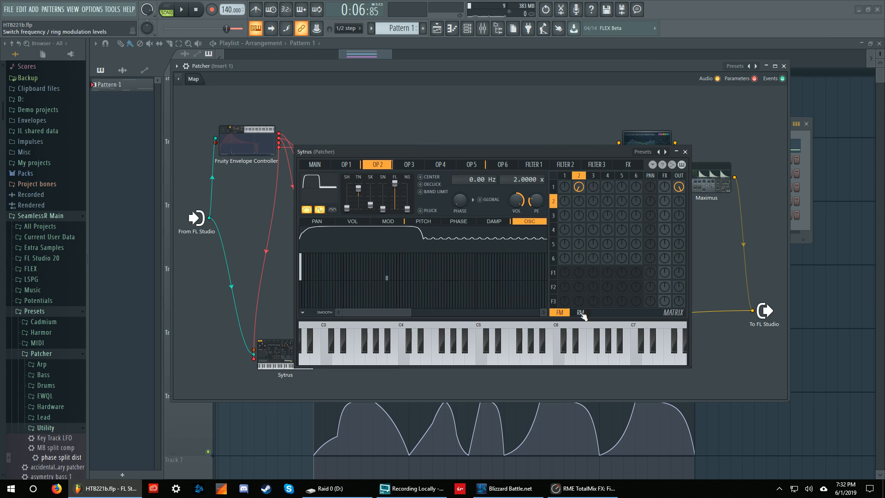
Set the operator 3 to operator 2 frequency modulation to about -10% while auditioning the song
drag(596, 208, 596, 216)
key(space)
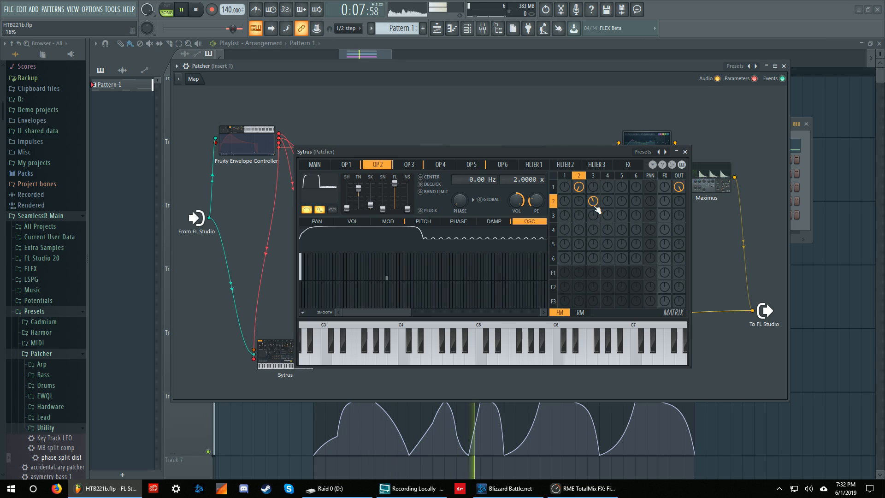
drag(596, 207, 596, 204)
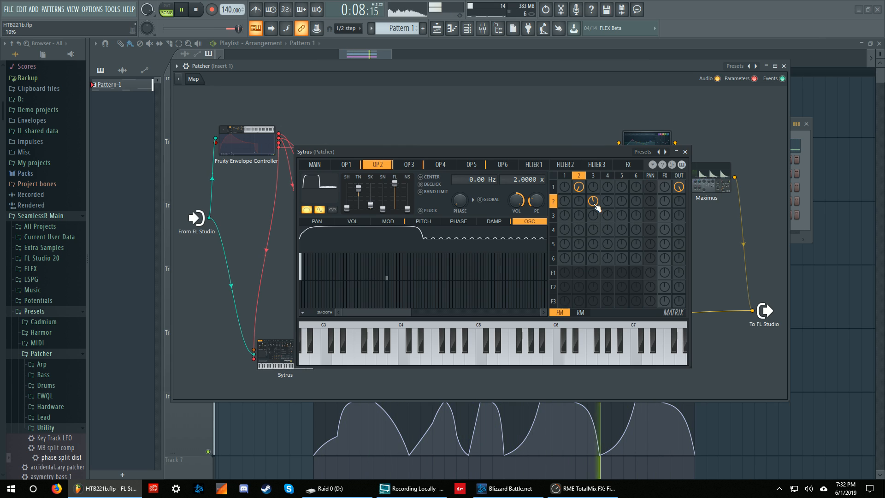
key(space)
Show the ring modulation matrix and audition operator 5's ring modulation of operator 2
click(584, 314)
click(626, 166)
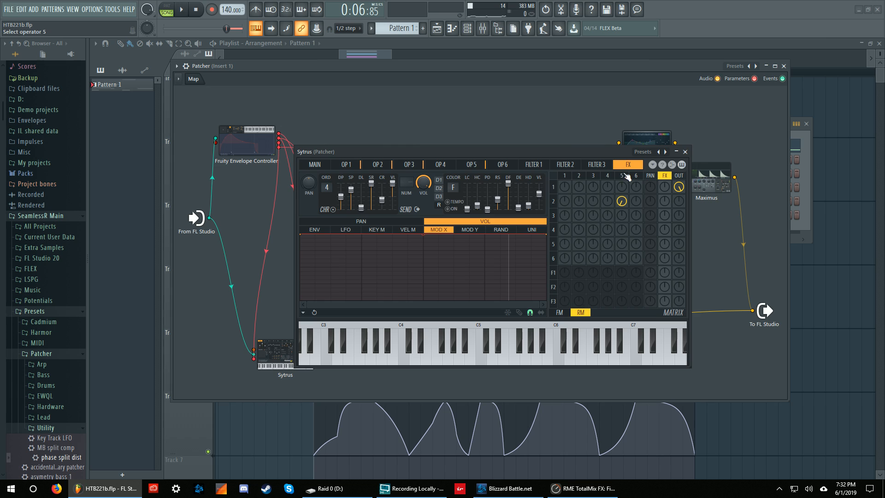
click(626, 176)
key(space)
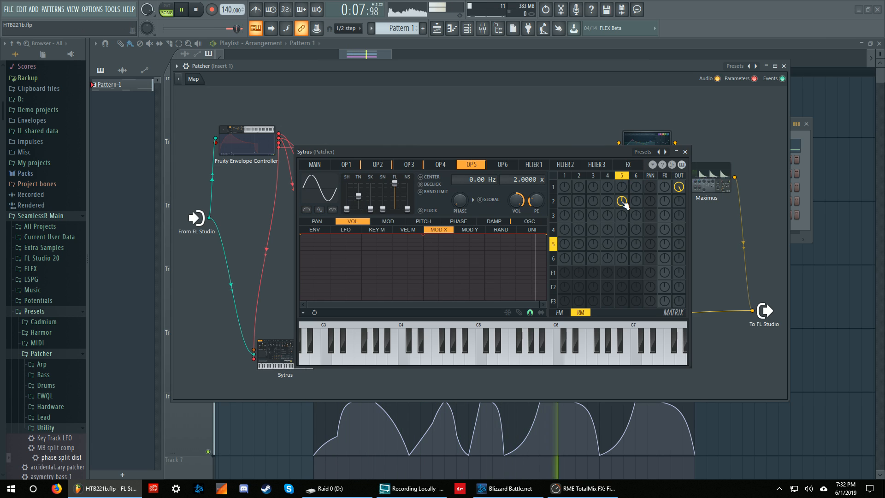
click(553, 201)
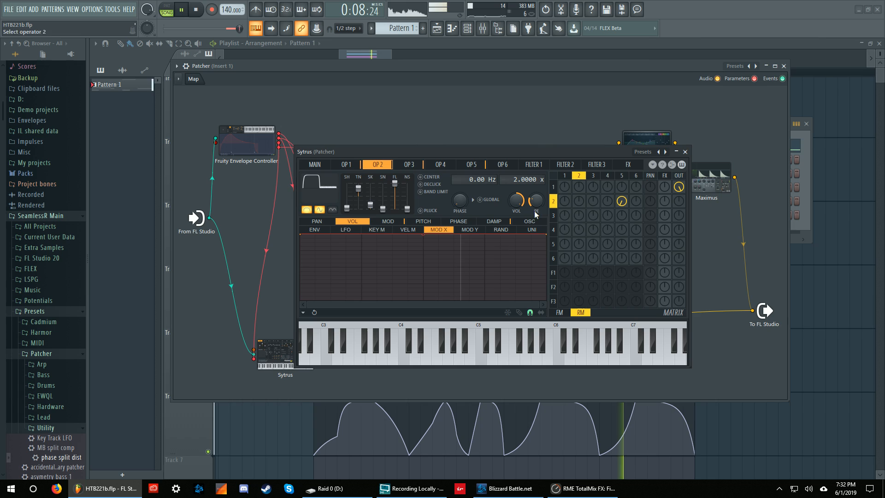
key(space)
Examine operator 2's Mod X modulation curve together with the frequency modulation matrix and the main modulation settings
click(389, 221)
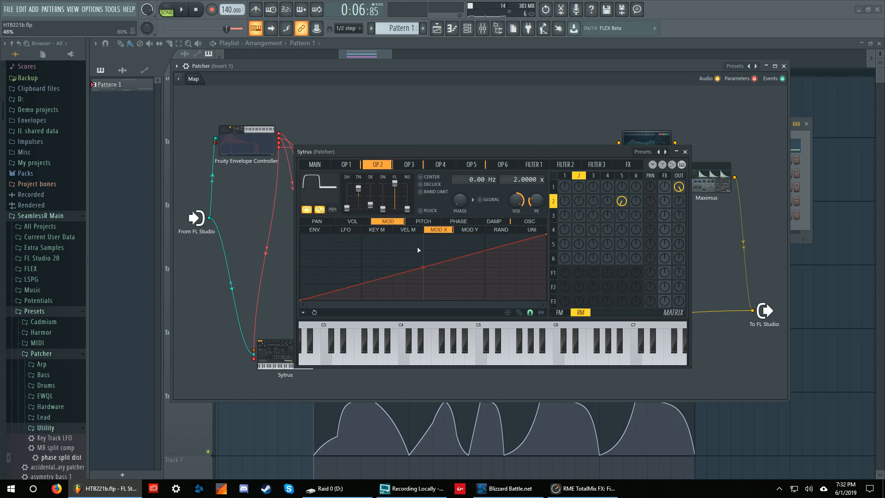
click(562, 313)
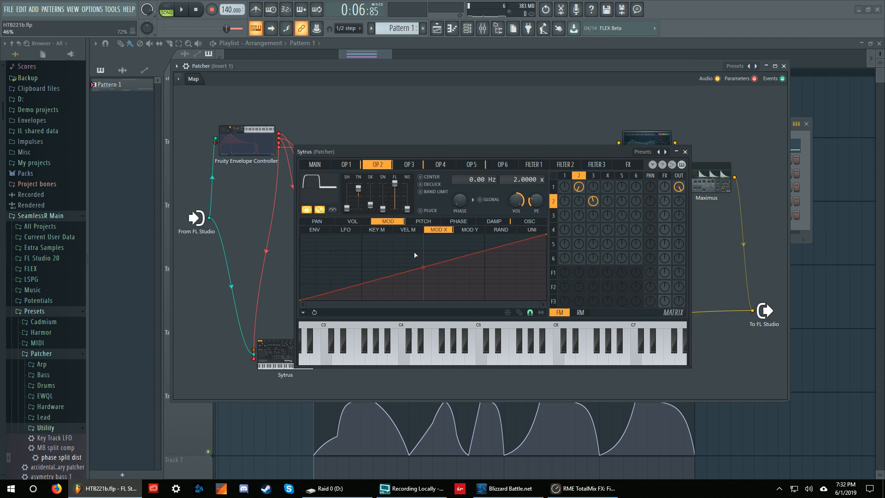
click(315, 164)
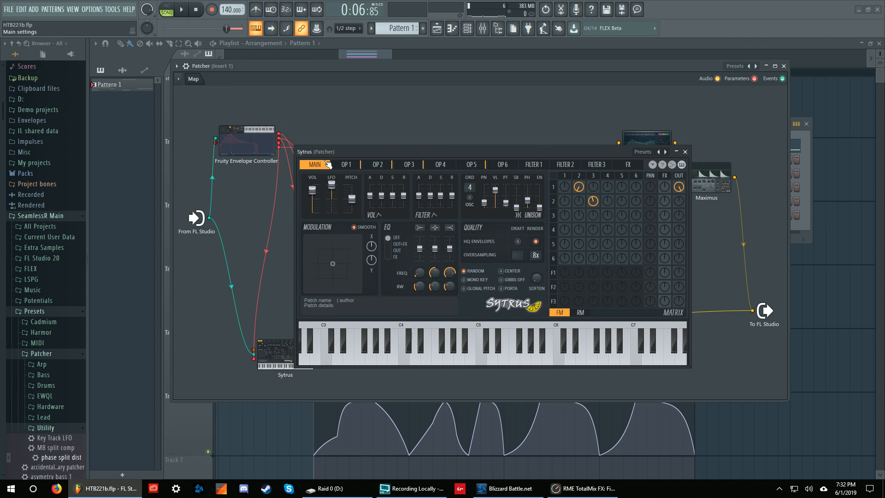
click(582, 176)
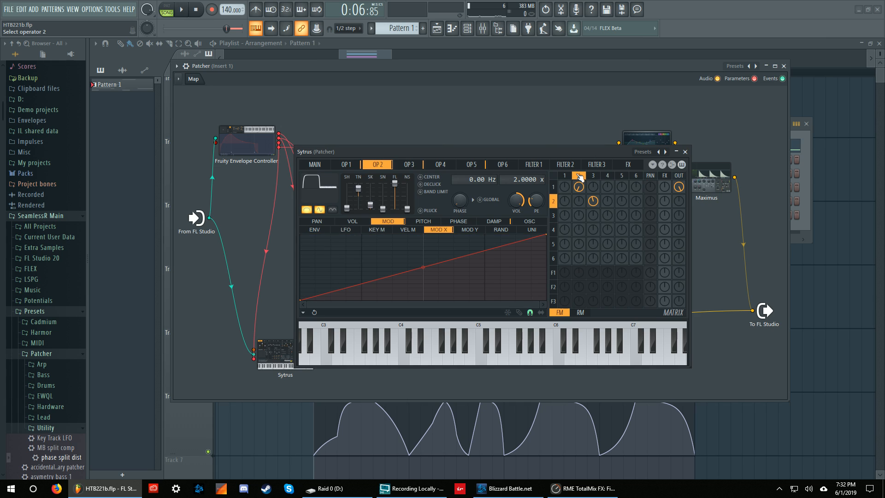
Examine operator 2's volume Mod X modulation, and close the Sytrus editor
click(362, 222)
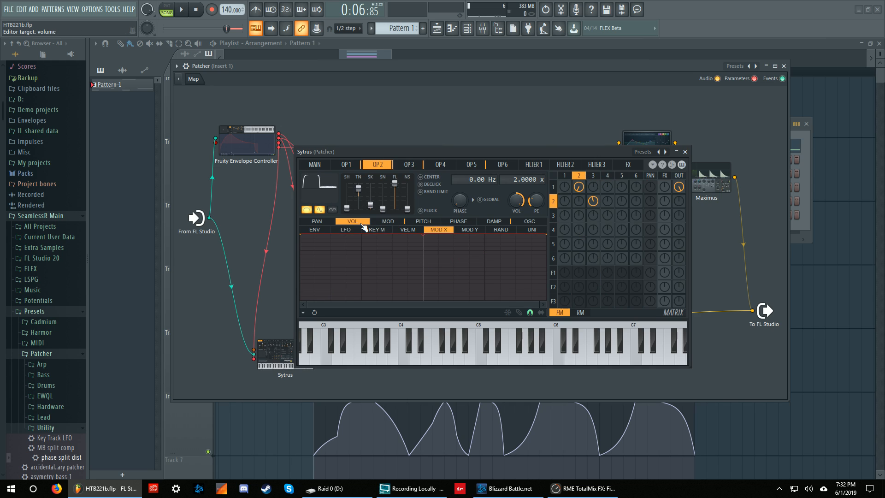
click(555, 186)
click(685, 152)
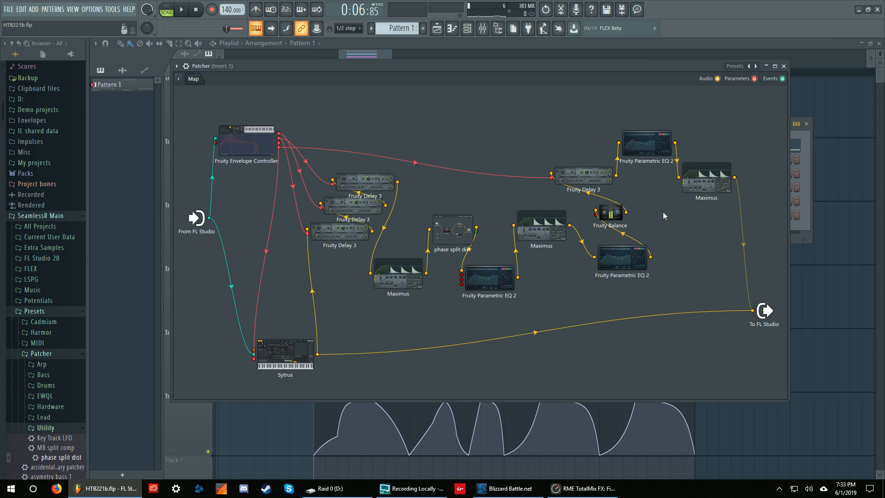
Disconnect Sytrus's audio from the To FL Studio output and spread out the three chained Fruity Delay 3 modules
drag(752, 311, 722, 299)
drag(339, 232, 327, 269)
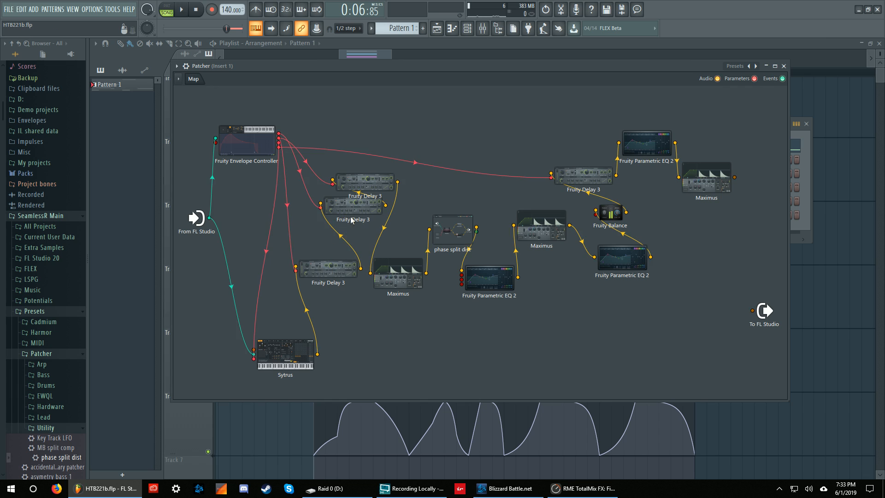
drag(352, 213, 345, 234)
drag(373, 191, 371, 205)
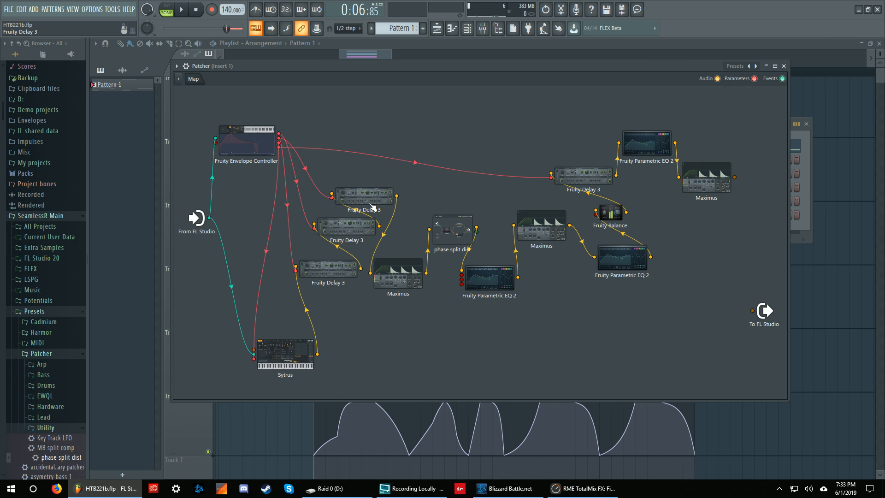
Inspect the settings of the first Fruity Delay 3 after Sytrus, and close its window
double_click(336, 270)
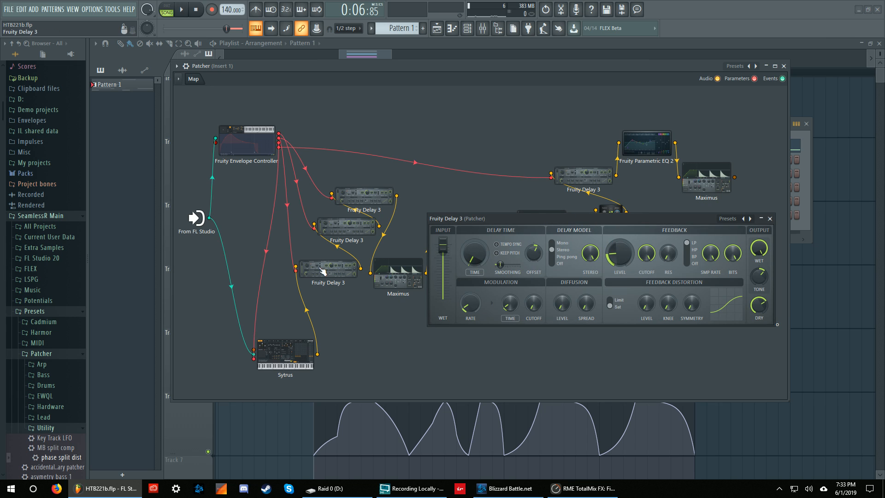
click(770, 218)
Open the Fruity Envelope Controller and shift the chained delay modules slightly in the map
double_click(262, 147)
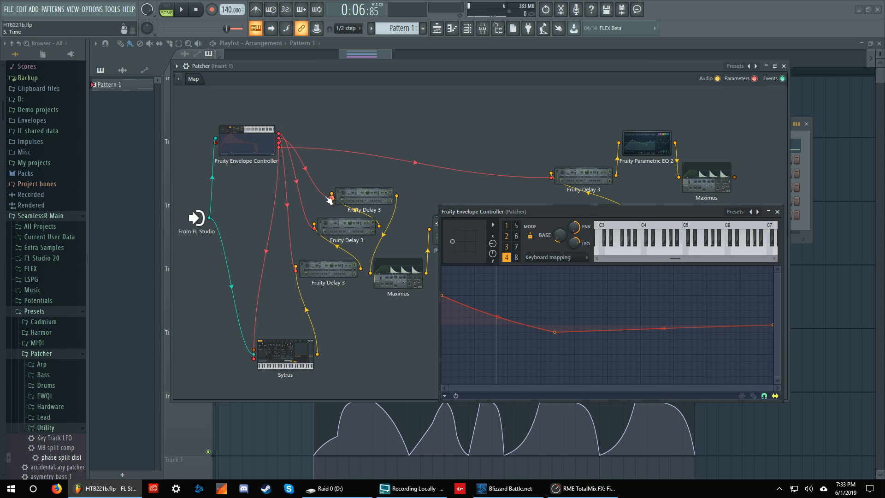
drag(353, 198, 379, 192)
drag(329, 275, 333, 271)
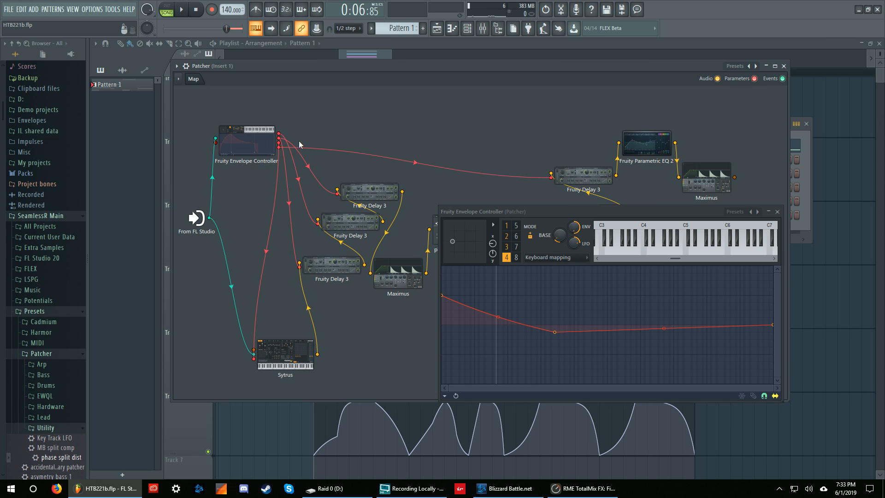
Examine the keyboard mapping curves of articulators 2 and 1 in the Fruity Envelope Controller
click(508, 237)
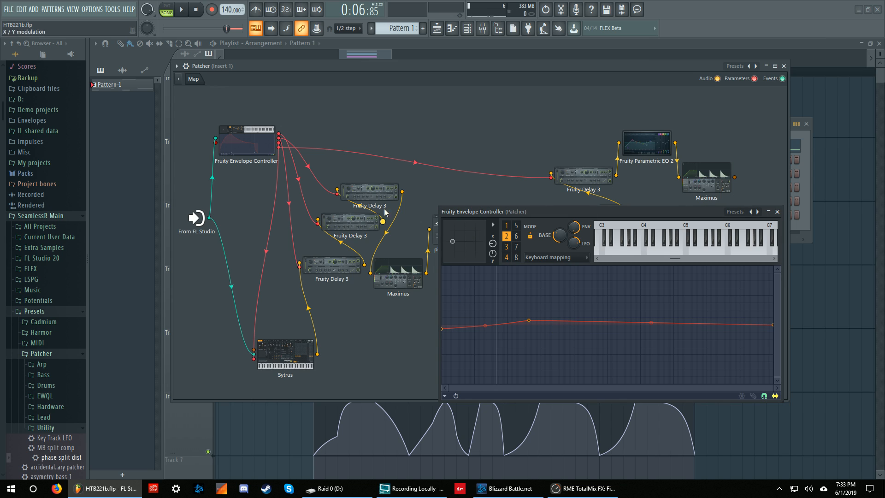
drag(368, 228, 368, 231)
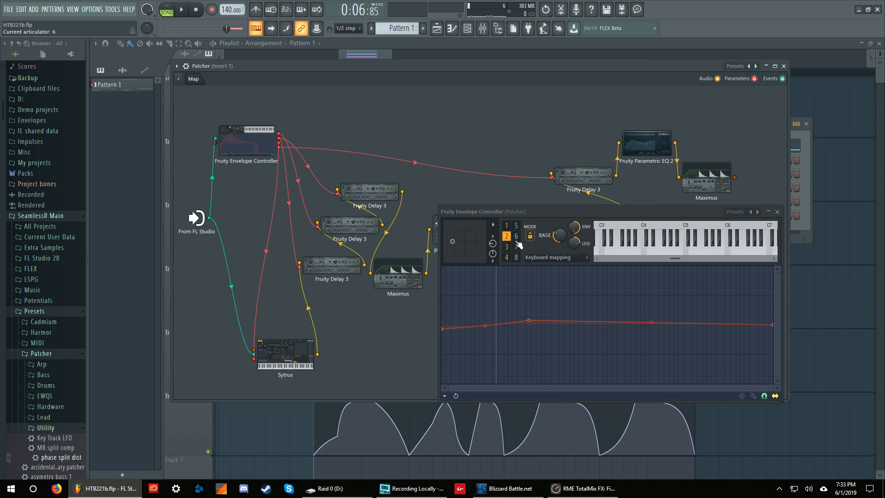
click(507, 227)
click(507, 237)
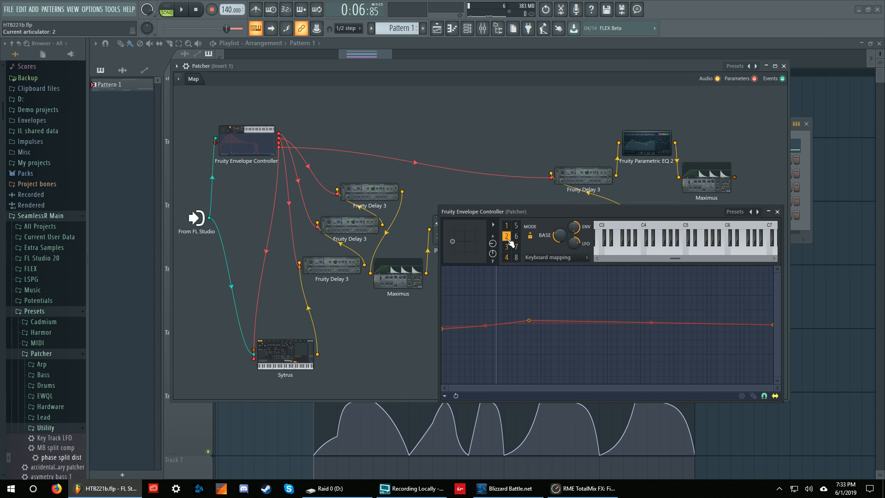
Show articulator 1's Envelope curve in the Fruity Envelope Controller
click(508, 227)
click(542, 258)
click(541, 268)
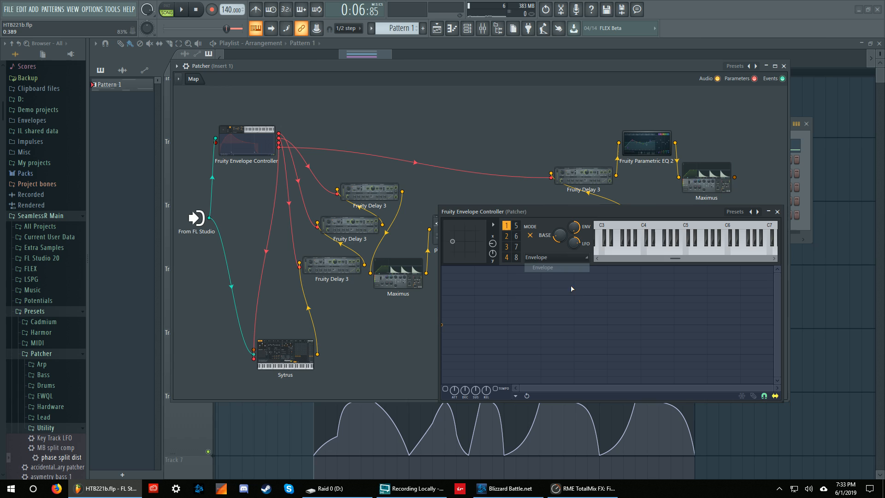
click(508, 226)
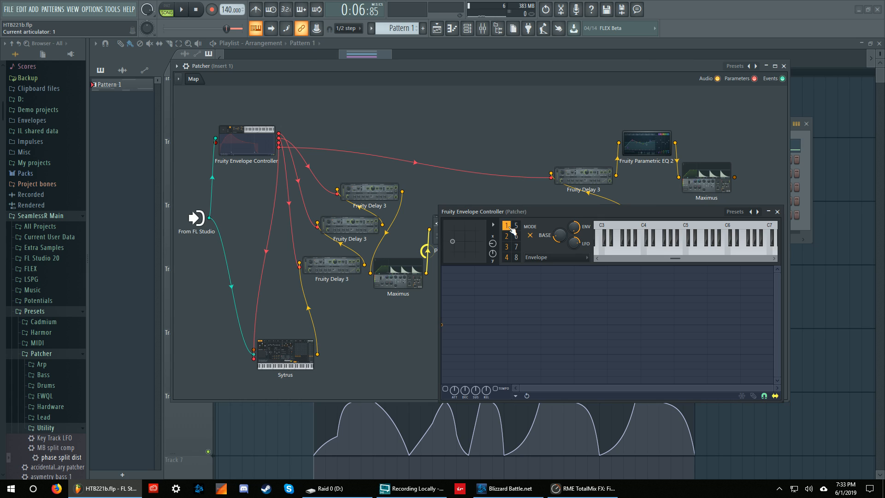
Examine articulator 2's Modulation X mapping curve, and close the Fruity Envelope Controller
click(510, 237)
click(535, 256)
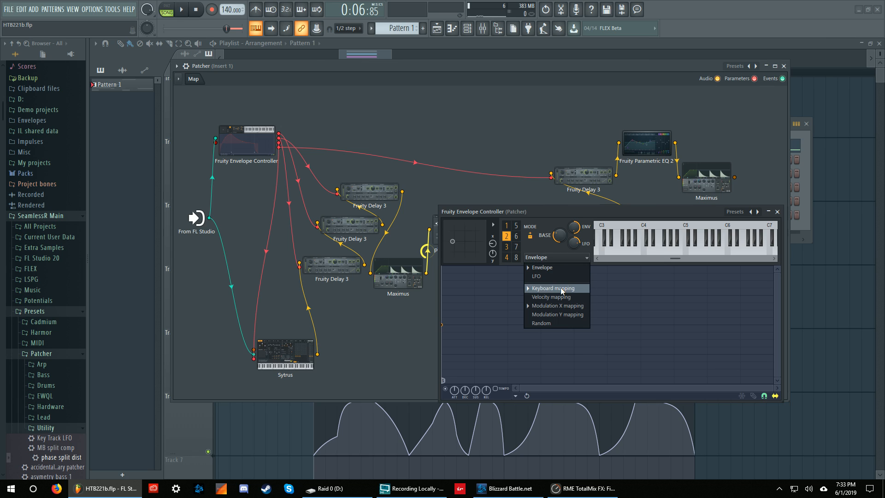
click(542, 306)
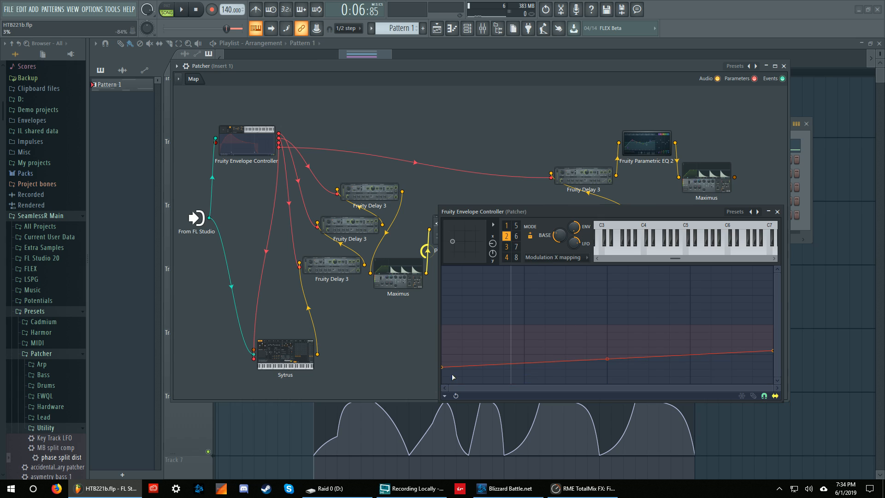
click(507, 236)
click(778, 212)
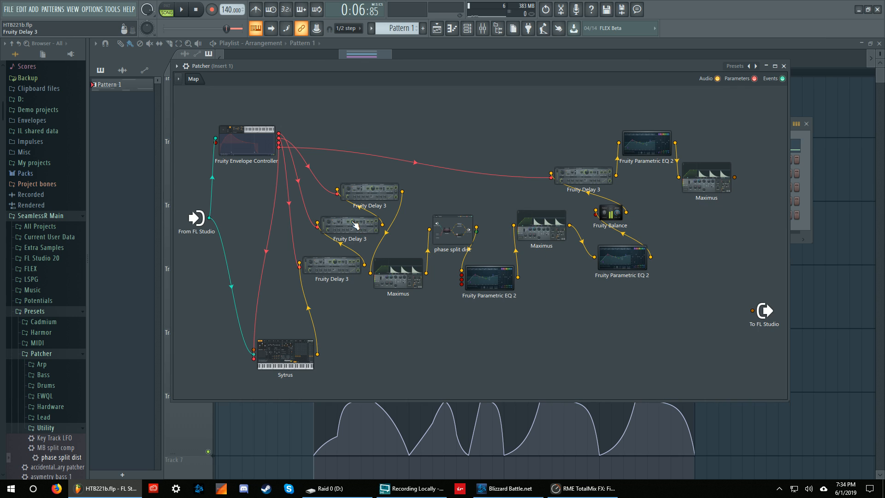
Compare the delay time, offset and modulation settings of the three chained Fruity Delay 3 modules, and close the last one
click(362, 197)
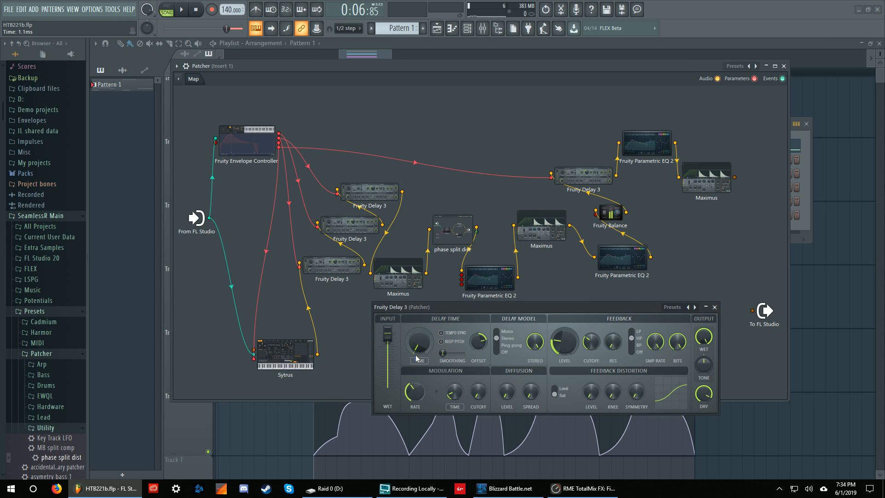
click(345, 272)
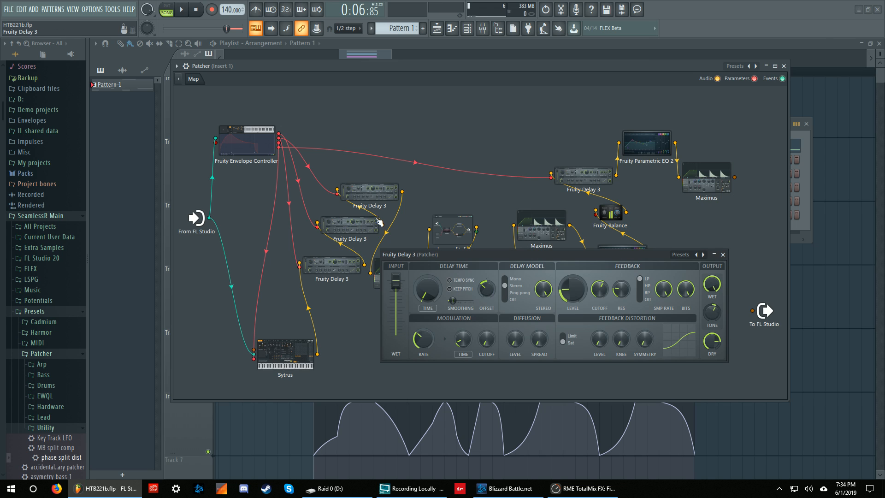
click(345, 276)
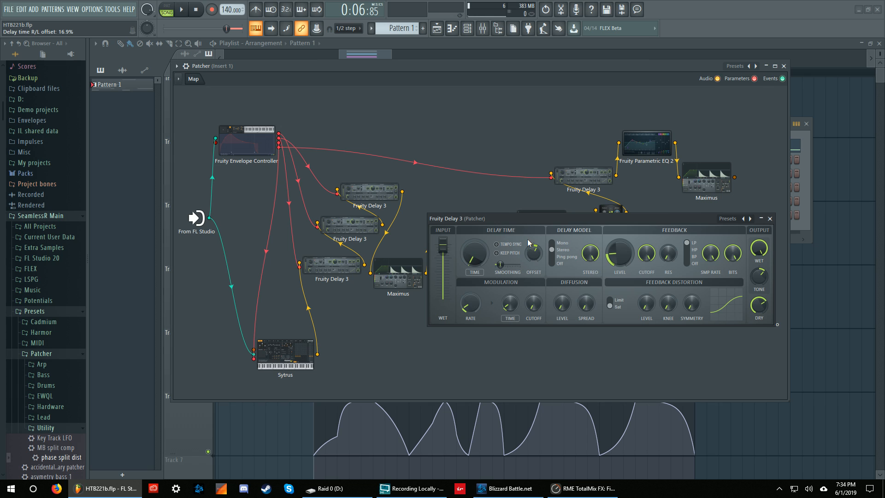
drag(526, 218, 479, 254)
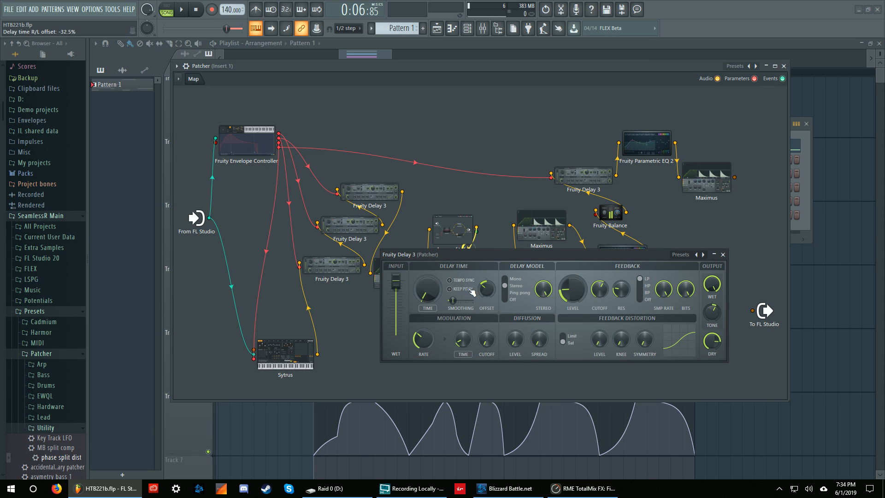
double_click(378, 195)
double_click(337, 267)
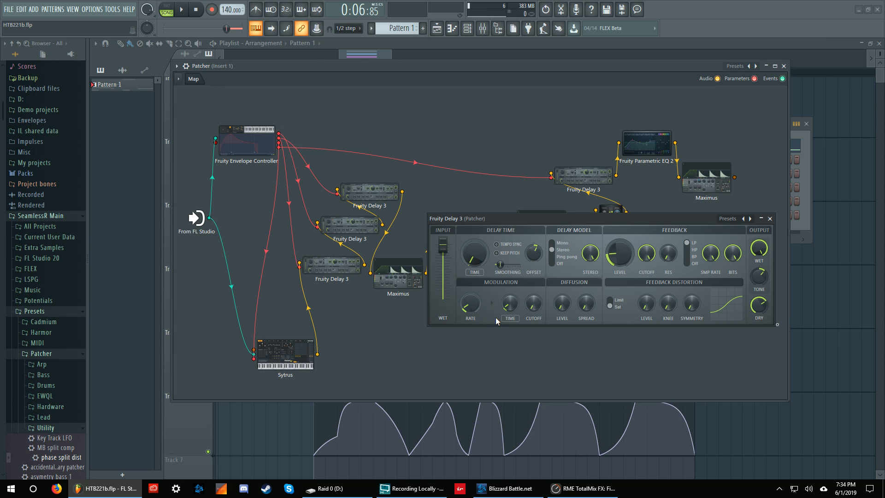
double_click(356, 228)
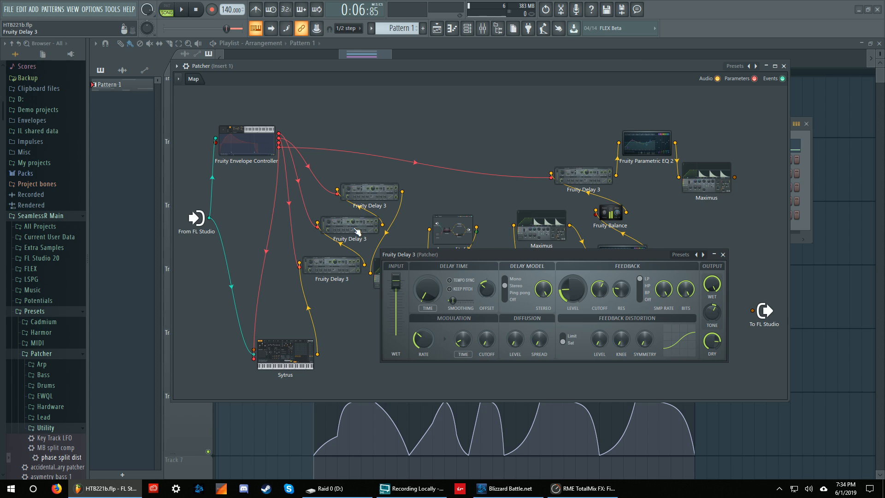
double_click(373, 194)
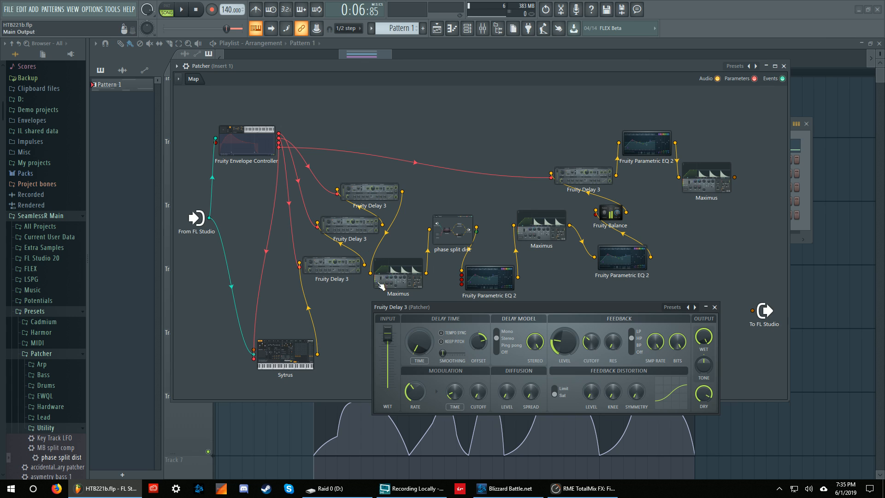
click(714, 307)
Route the first Fruity Delay 3's audio to To FL Studio and start song playback
drag(350, 271, 753, 311)
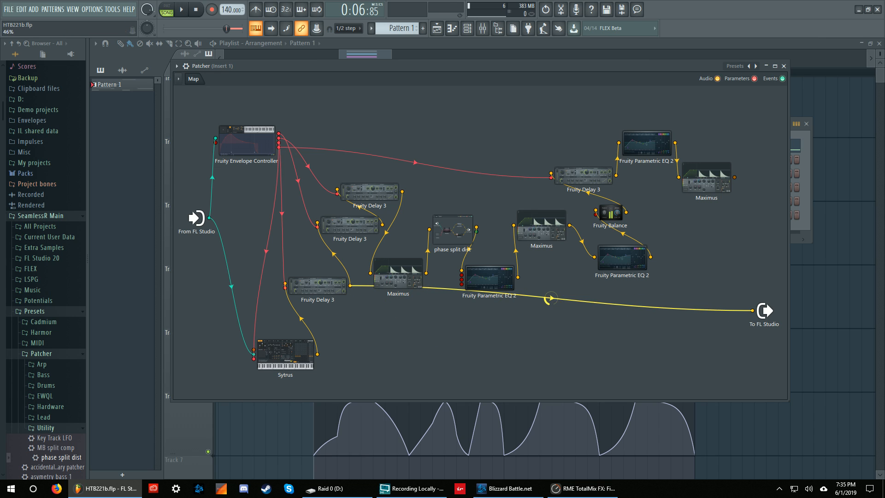
key(space)
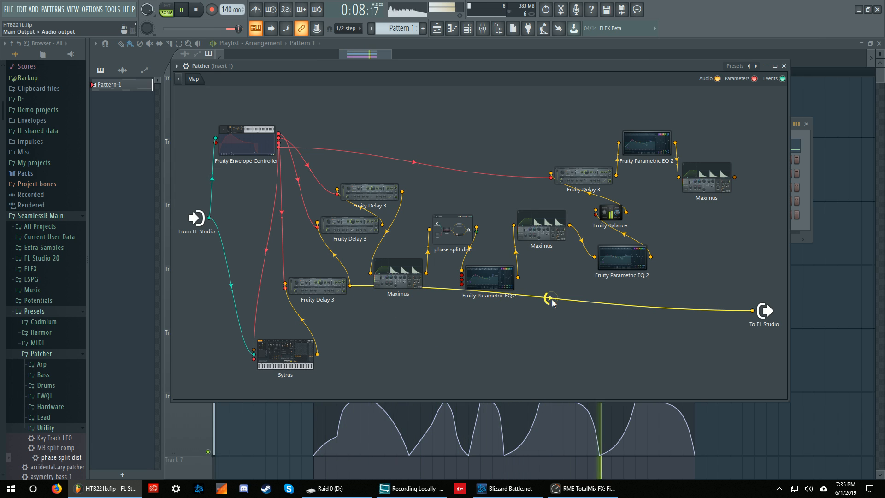
Audition the first delay's output wet and dry levels while the song plays, and stop playback
double_click(337, 288)
drag(758, 250, 761, 230)
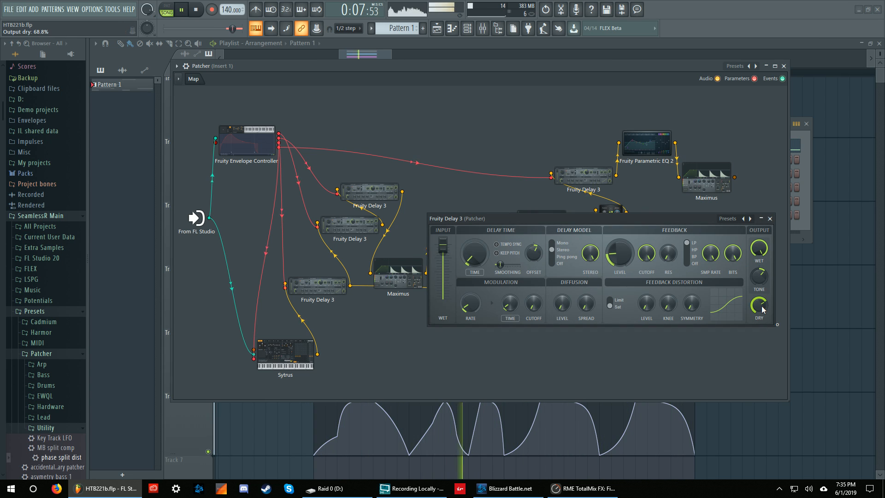
drag(762, 309, 762, 295)
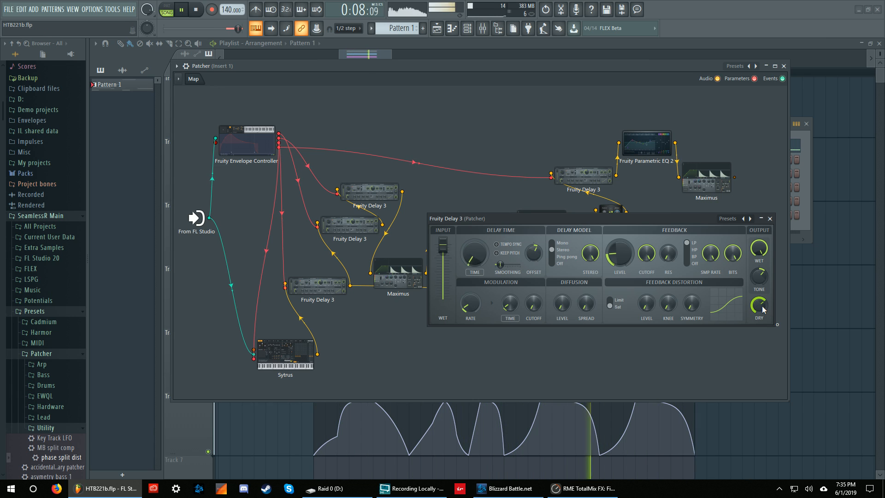
key(space)
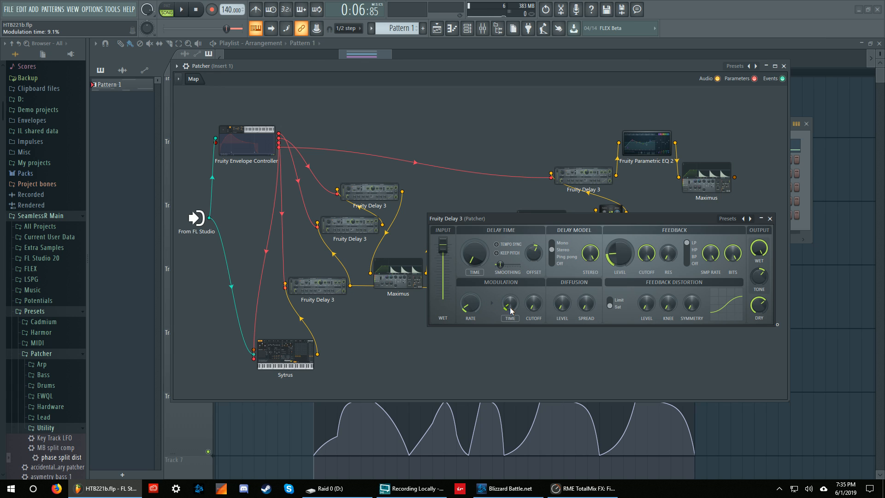
Set the first delay's modulation time to about 9.7% during playback, and check its smoothing with the song stopped
key(space)
mouse_move(519, 308)
mouse_down()
mouse_move(519, 318)
mouse_move(519, 295)
mouse_move(515, 318)
mouse_move(515, 300)
mouse_up()
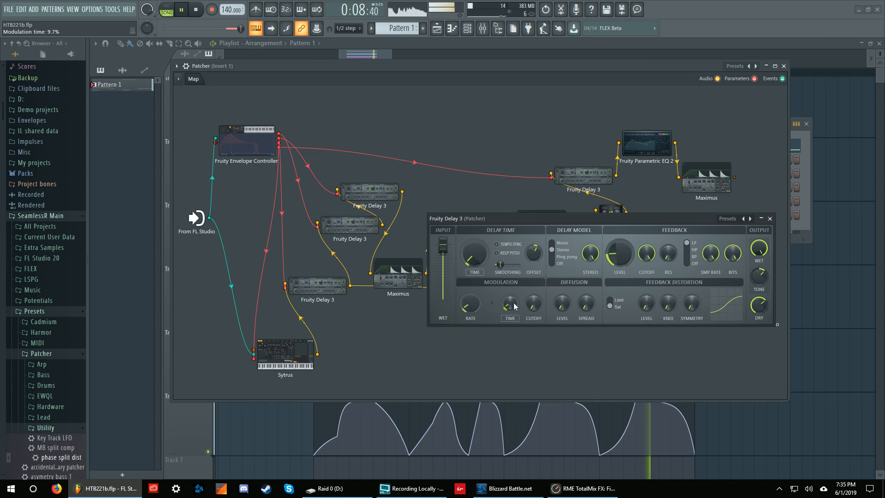
key(space)
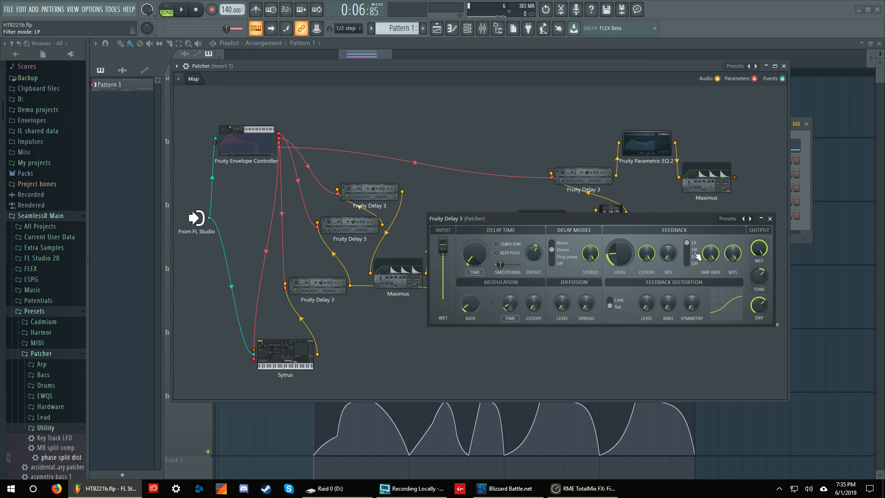
drag(502, 266, 508, 269)
Review articulator 2's Modulation X mapping in the Fruity Envelope Controller and the connections of the phase split dist module
click(232, 143)
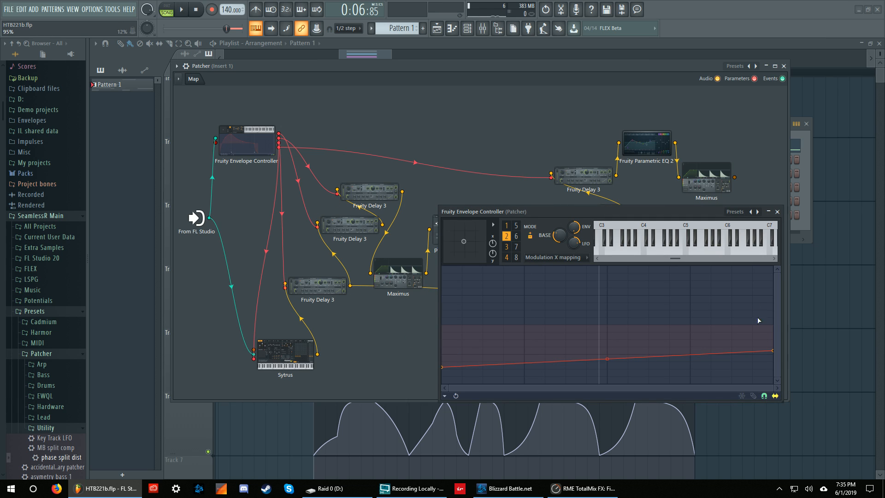
click(777, 212)
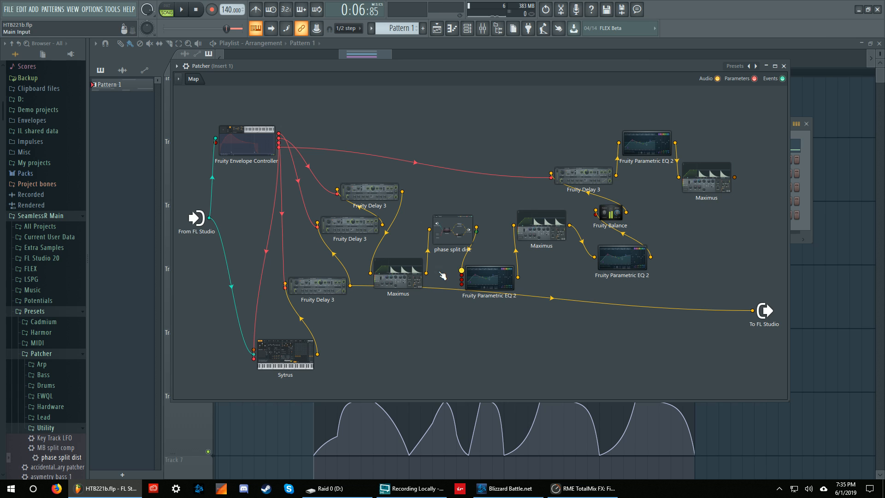
click(452, 229)
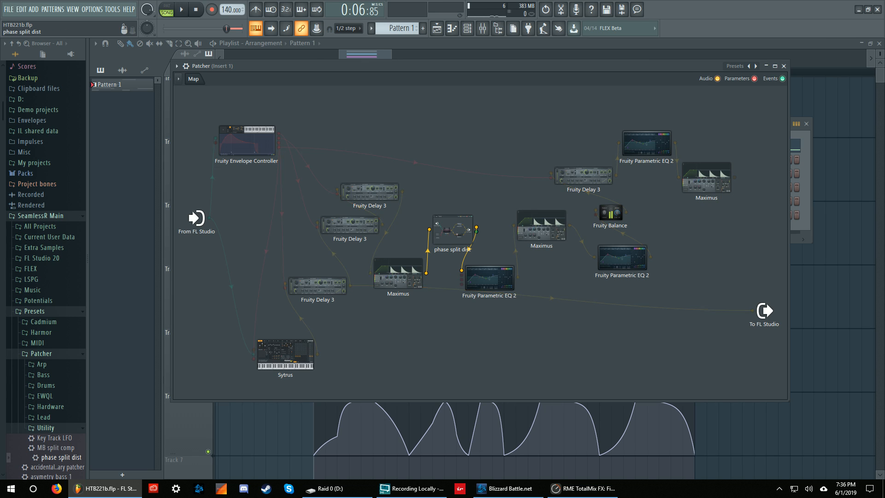
click(582, 134)
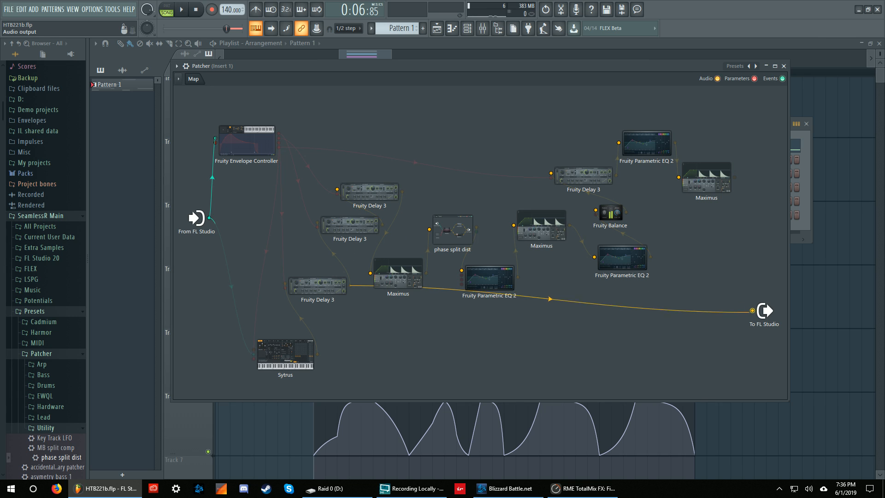
Replace the first delay's link to To FL Studio with the second Fruity Delay 3's audio, and play the song
click(552, 298)
drag(366, 231, 752, 310)
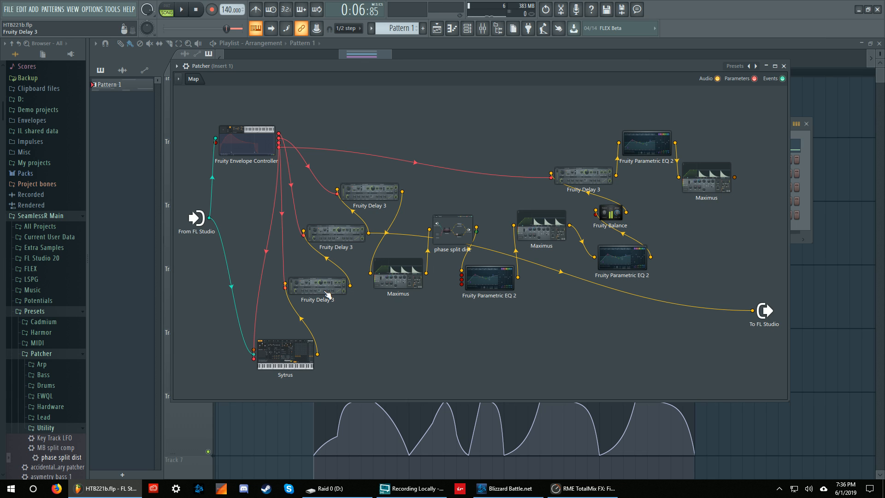
key(space)
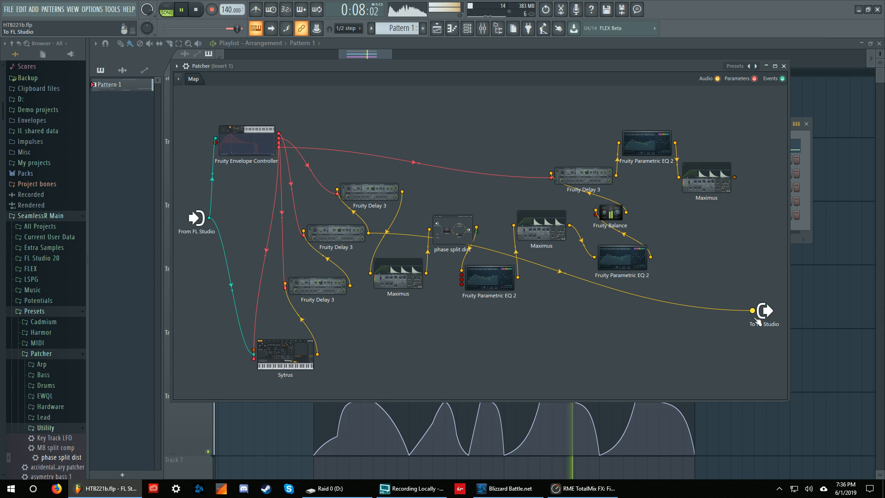
Audition the third envelope-controlled Fruity Delay 3 by linking its audio to To FL Studio in place of the second, and stop playback
mouse_move(753, 311)
mouse_down()
mouse_move(713, 310)
mouse_move(752, 311)
mouse_up()
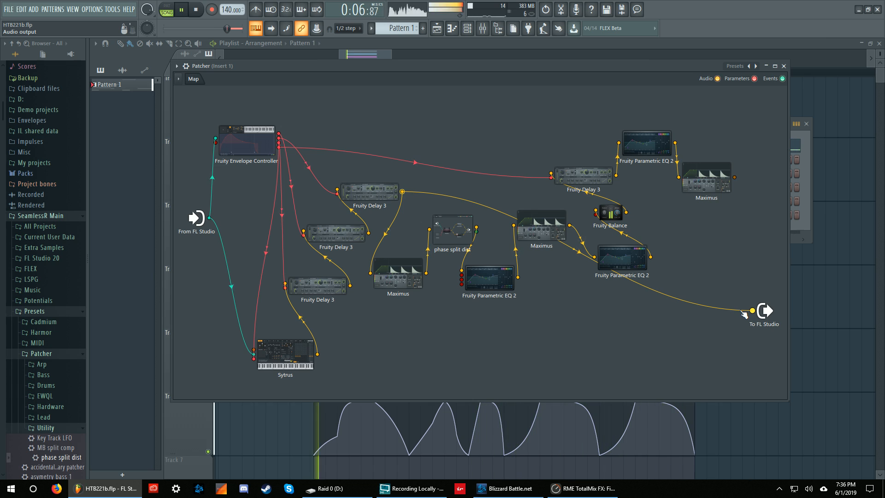
key(space)
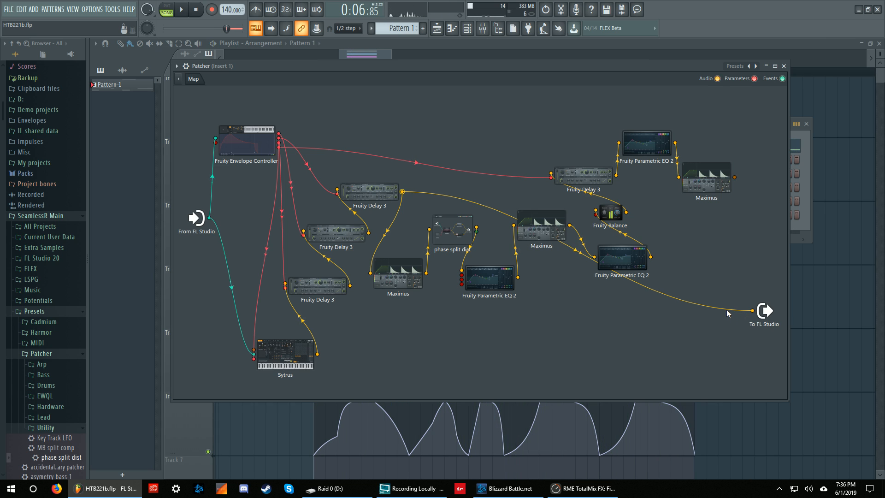
Compare the feedback cutoff and resonance settings of the three Fruity Delay 3 modules following Sytrus
double_click(327, 287)
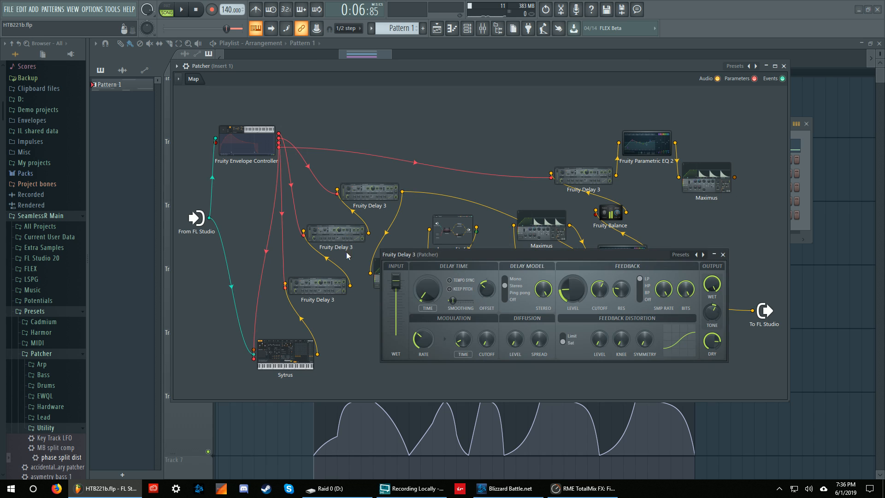
double_click(326, 285)
double_click(383, 195)
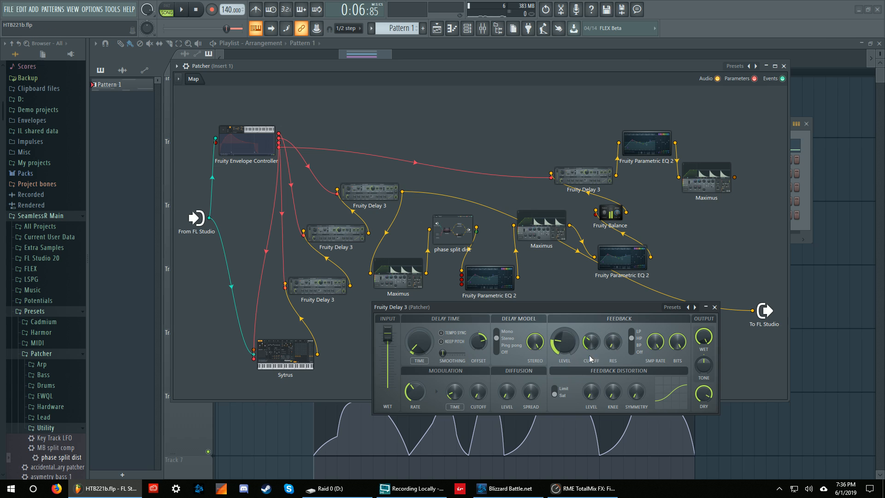
double_click(345, 240)
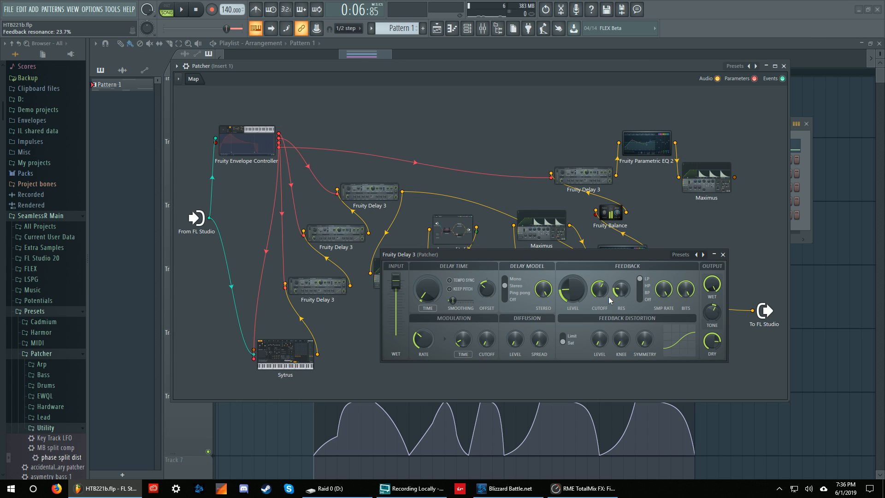
double_click(332, 289)
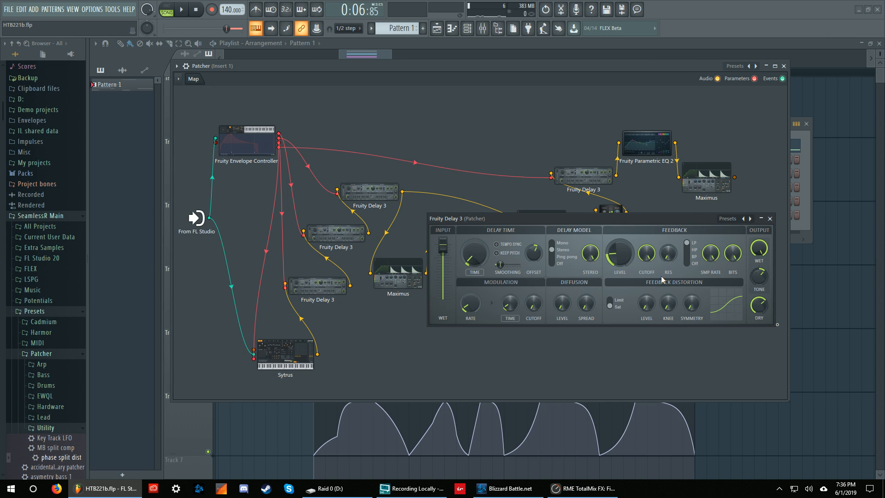
click(770, 219)
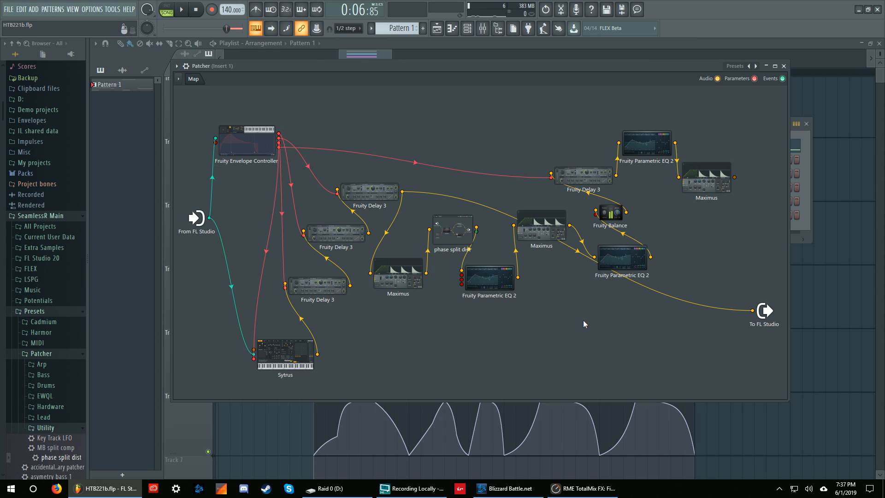
Replace the third delay's link to To FL Studio with the first Maximus's audio, and review its low, mid and high bands
drag(752, 311, 682, 308)
drag(518, 277, 752, 310)
double_click(408, 265)
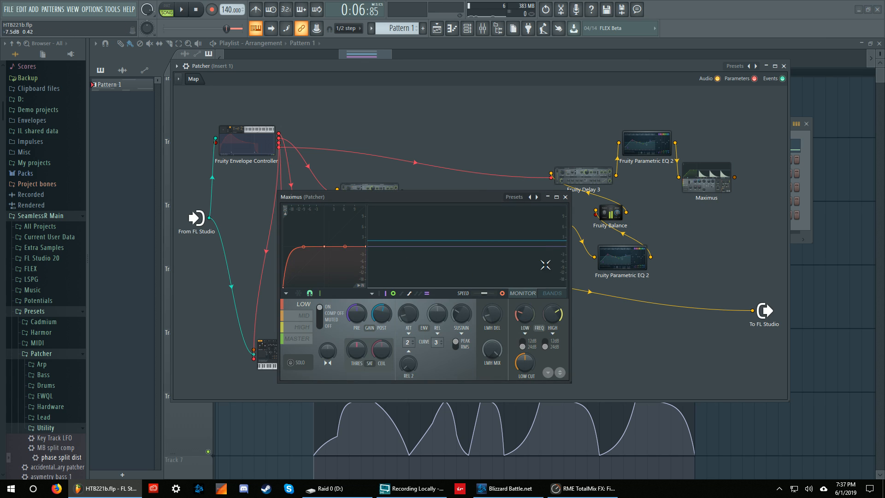
click(302, 314)
click(304, 325)
click(305, 306)
click(566, 197)
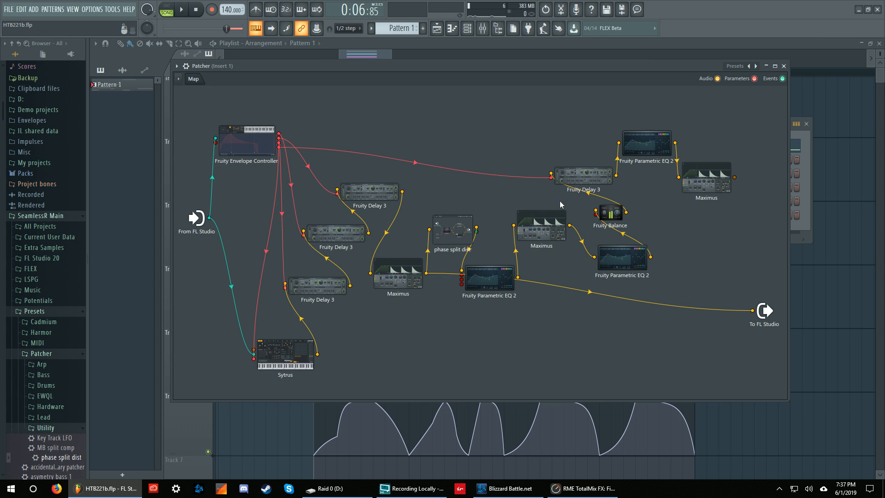
Compare the third delay's output with the first Maximus's during playback by swapping their links to To FL Studio, ending on Maximus with the song stopped
key(space)
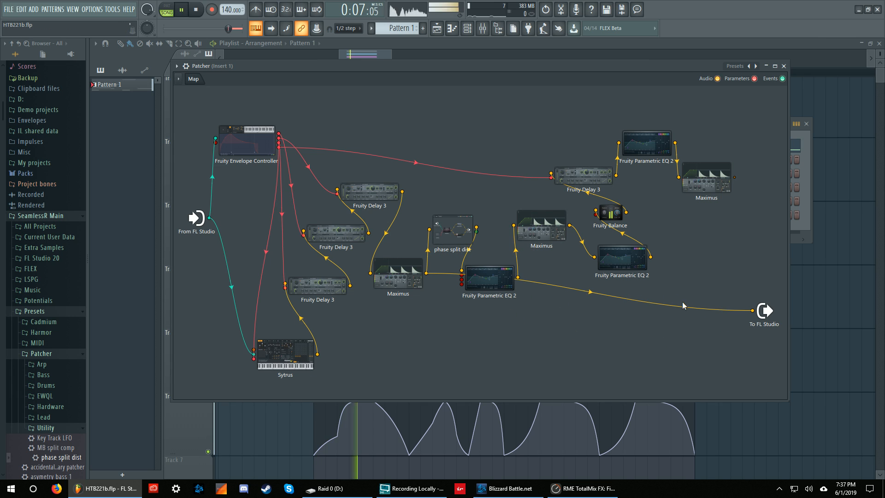
click(751, 311)
drag(403, 192, 752, 311)
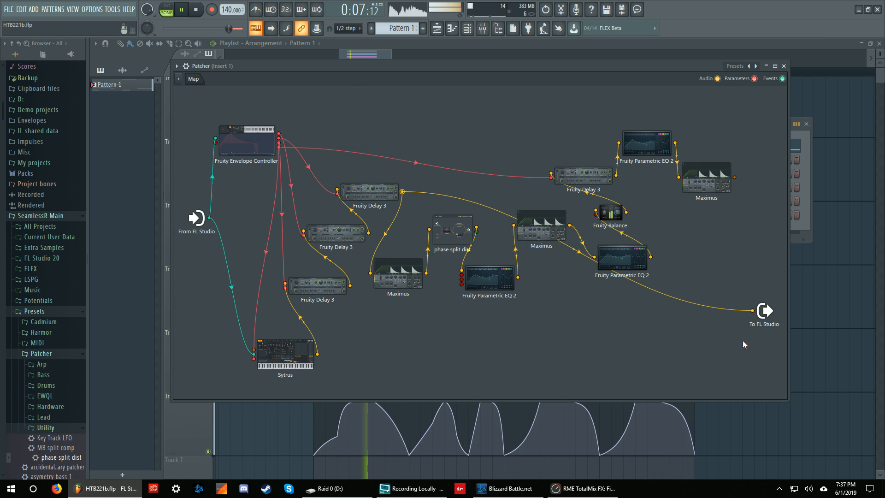
click(752, 311)
drag(426, 273, 752, 311)
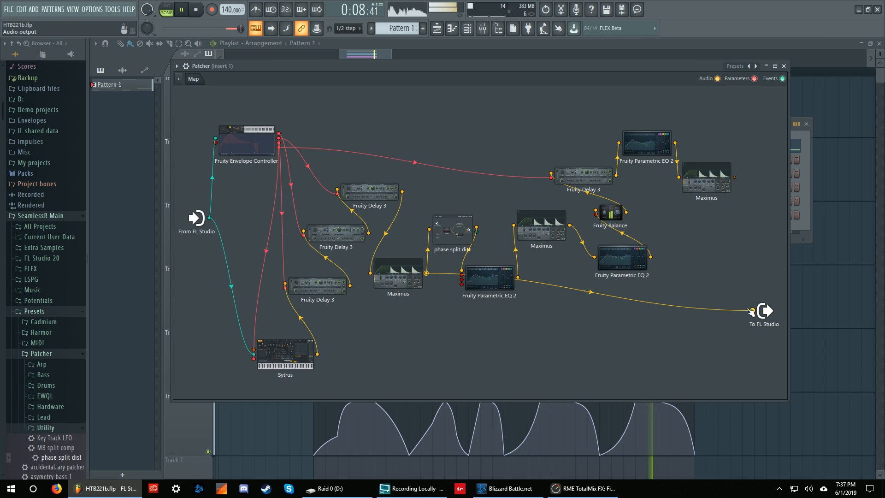
key(space)
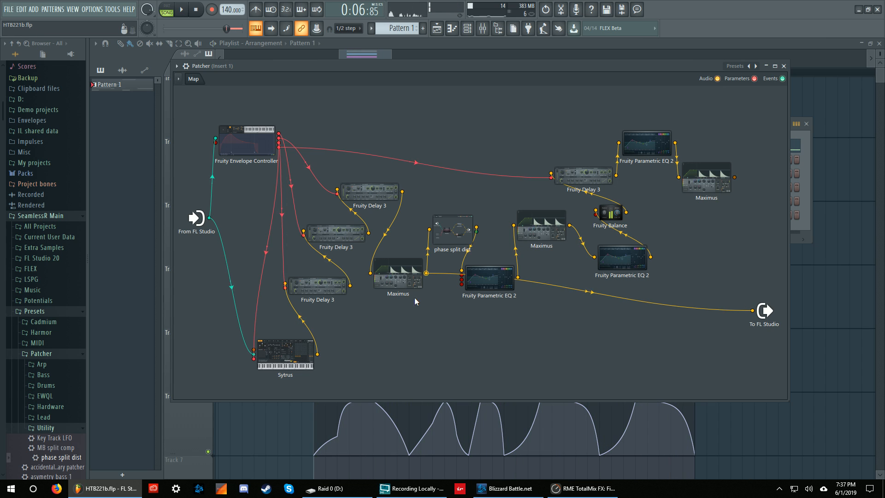
Examine the first Maximus's high, master and low bands, playing the song briefly to watch its level monitor
double_click(406, 279)
click(297, 328)
click(298, 337)
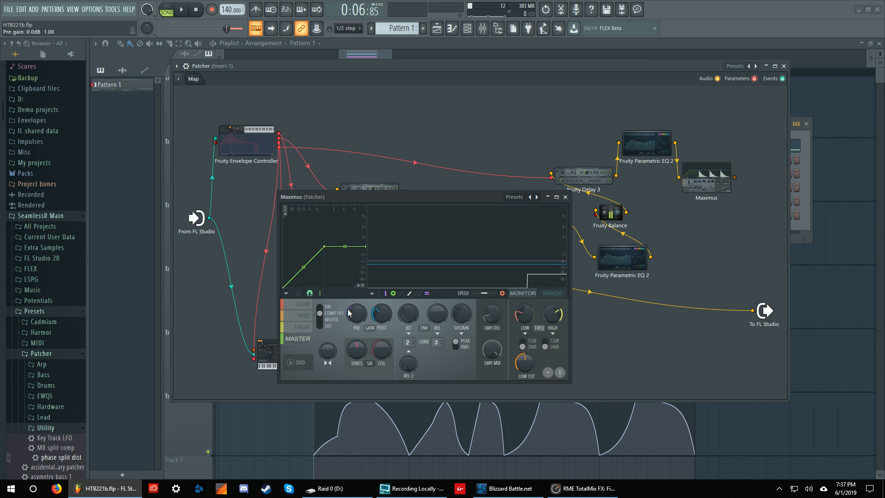
key(space)
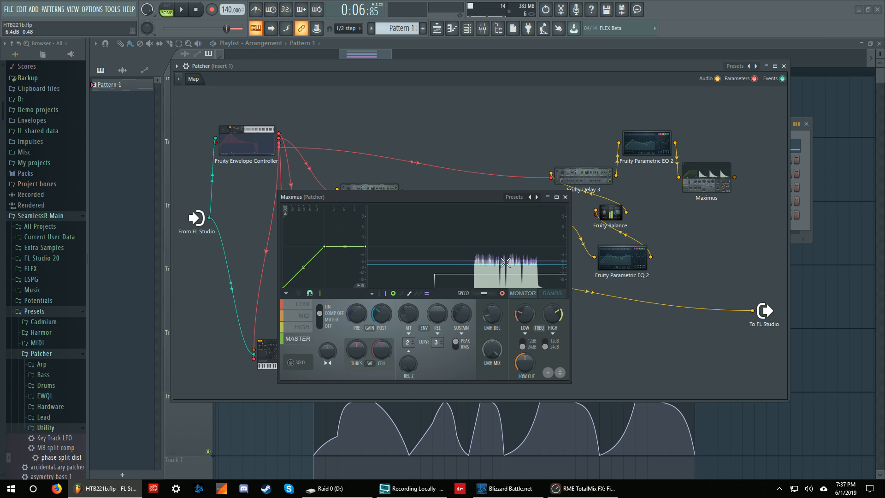
click(372, 293)
click(348, 294)
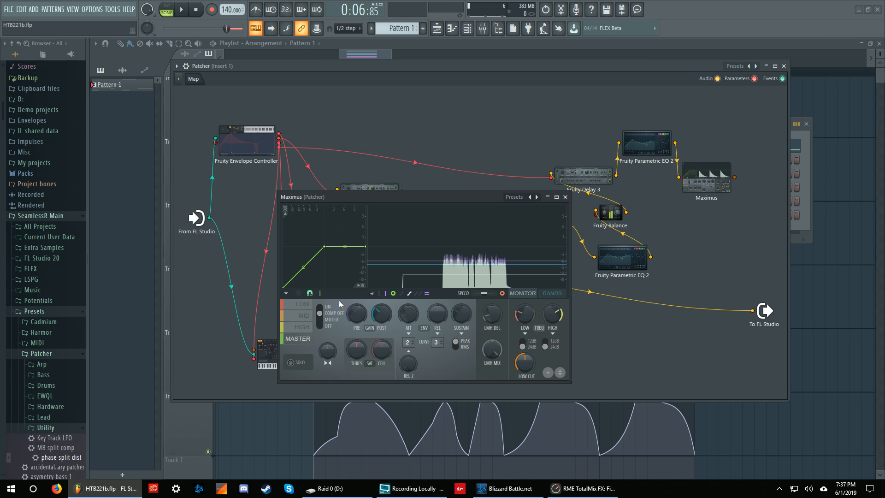
click(304, 305)
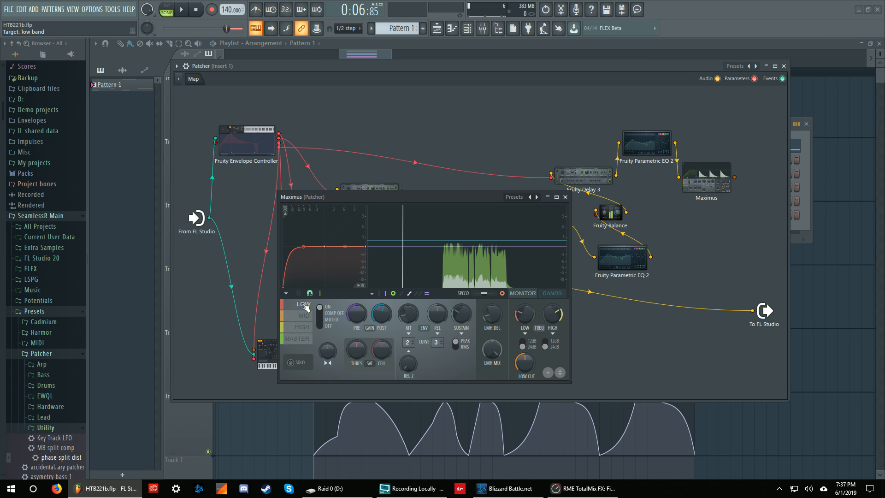
click(566, 197)
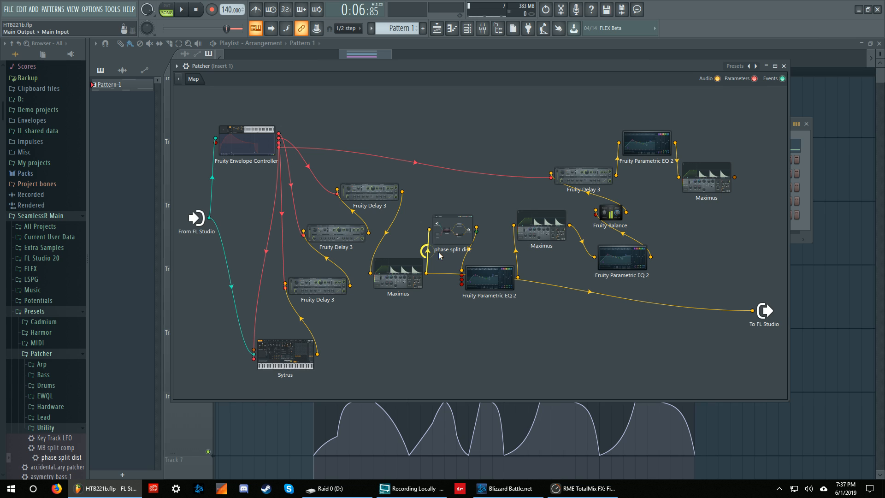
Remove the first Maximus's link to To FL Studio, and examine the three parametric EQs inside phase split dist
right_click(617, 292)
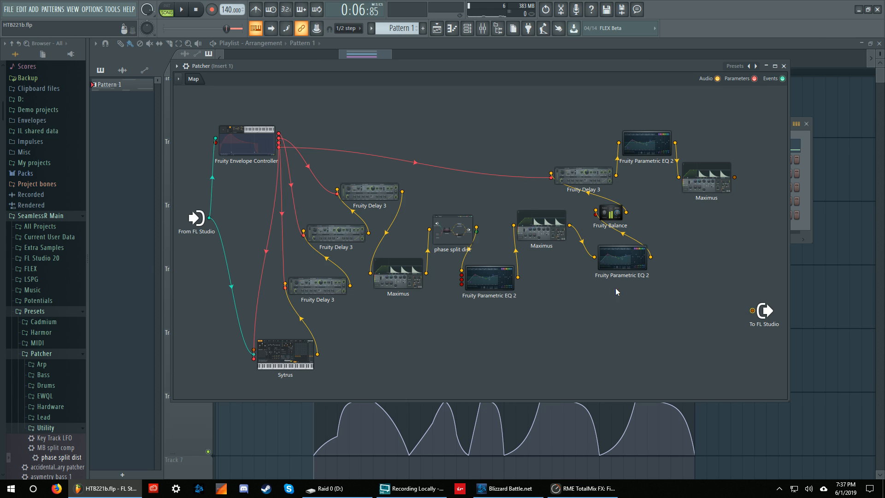
double_click(446, 237)
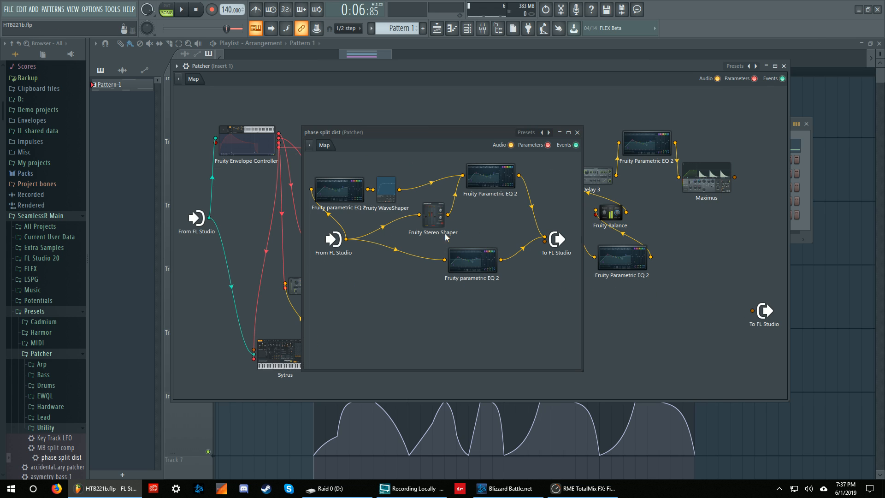
double_click(337, 190)
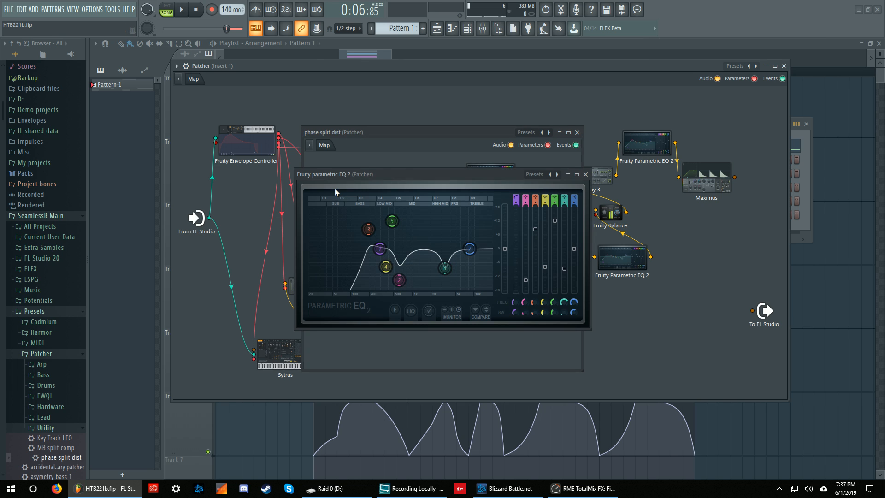
click(584, 174)
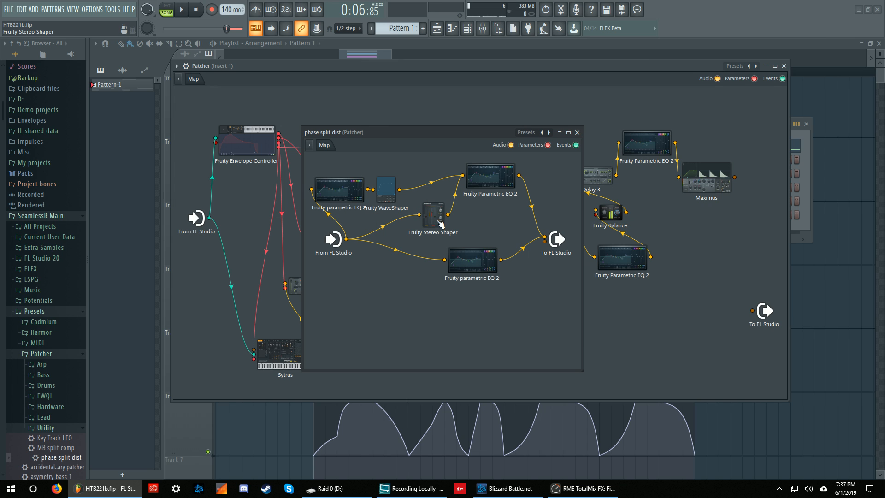
double_click(494, 175)
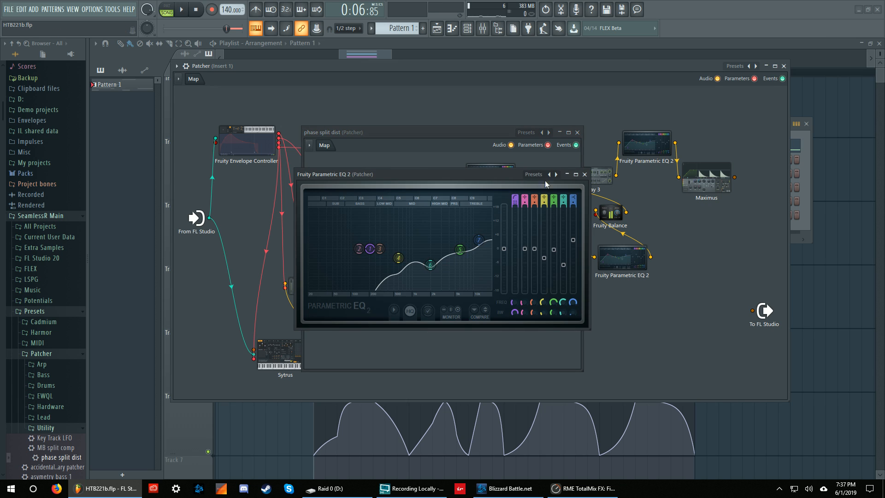
click(584, 175)
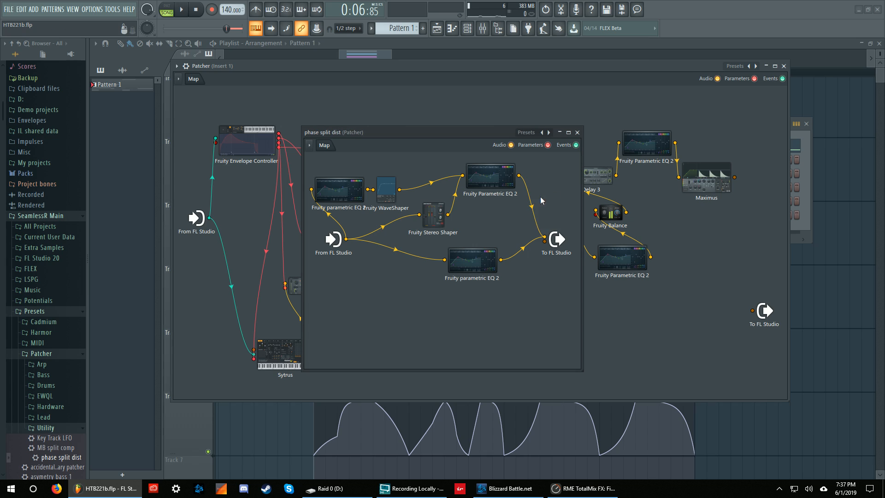
double_click(477, 266)
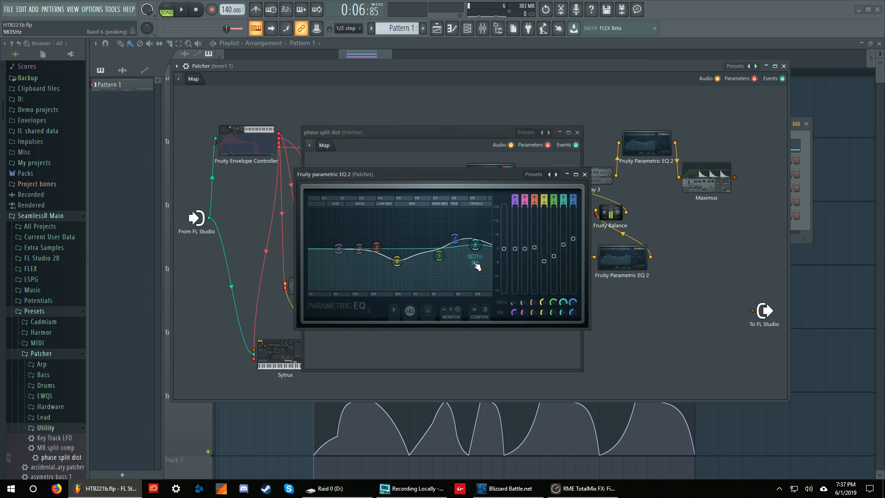
click(586, 174)
Place phase split dist's EQs before and after the WaveShaper side by side, and play the song briefly to compare their spectrums
double_click(340, 193)
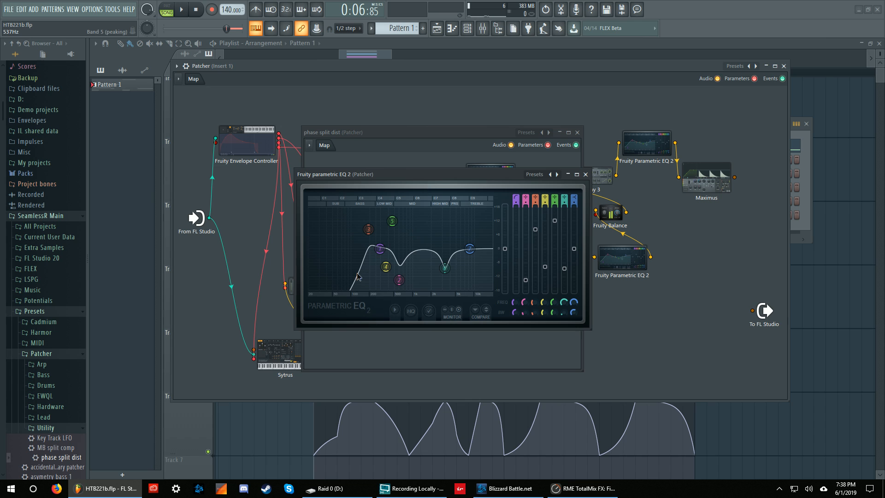
drag(431, 174, 260, 154)
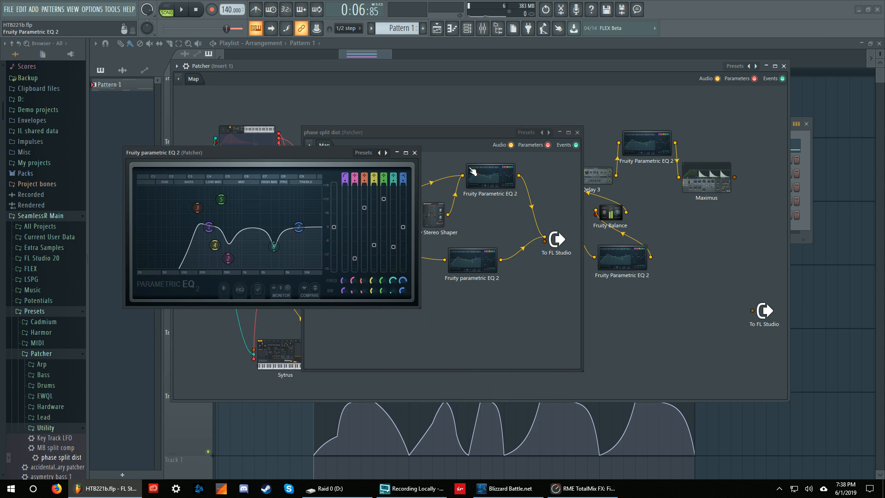
click(489, 175)
drag(418, 175, 554, 156)
drag(260, 157, 239, 162)
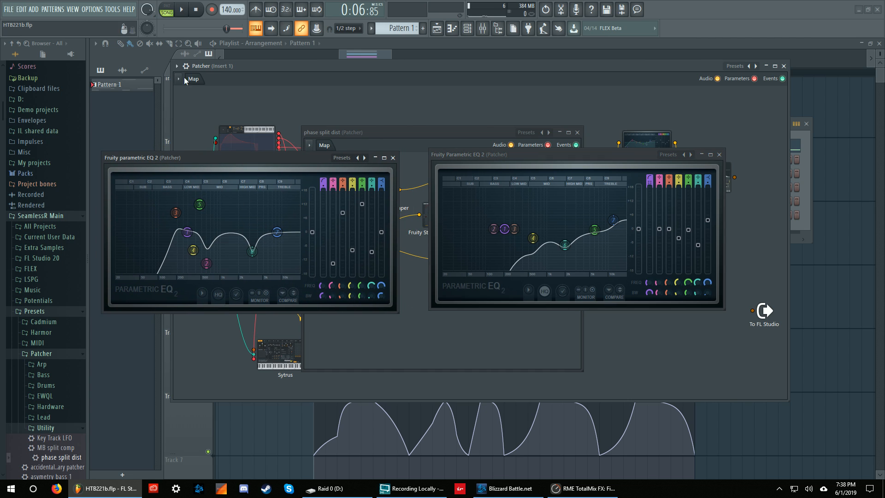
key(space)
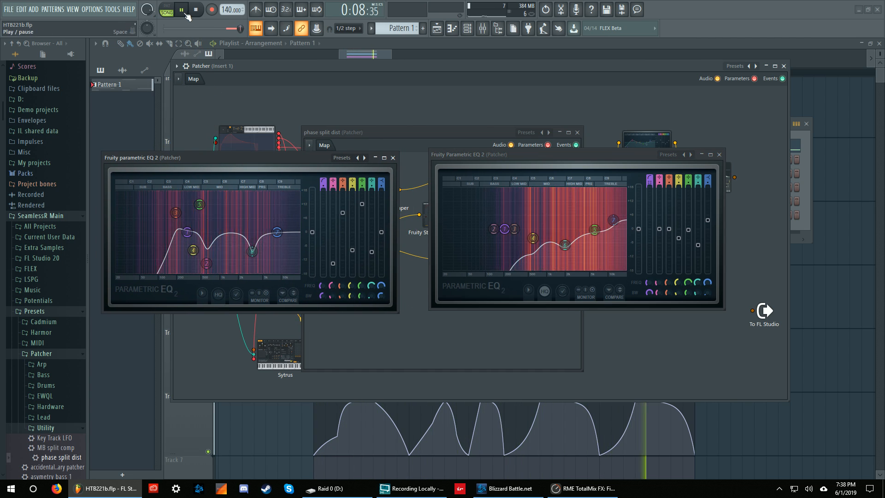
key(space)
Link phase split dist's audio to To FL Studio, shift the parametric EQ after the second Maximus up beside Fruity Balance, and play the song
drag(651, 155, 605, 284)
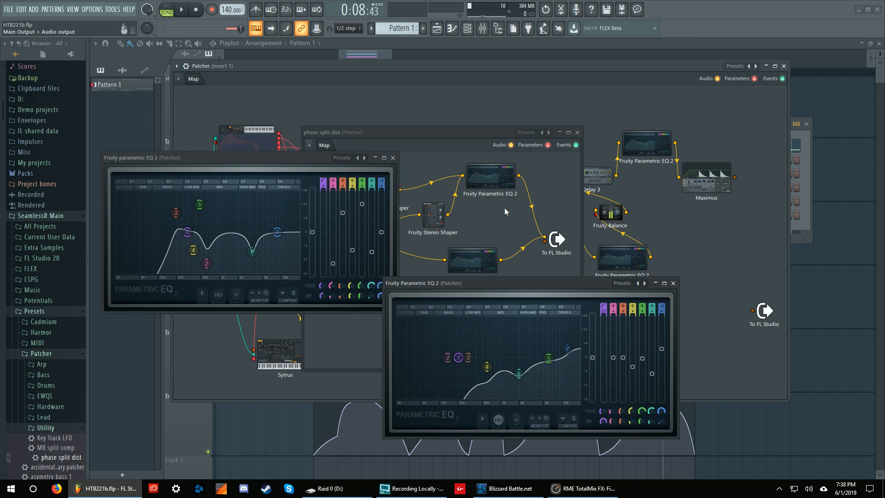
drag(451, 132, 416, 313)
drag(476, 231, 753, 310)
click(612, 276)
drag(612, 276, 635, 238)
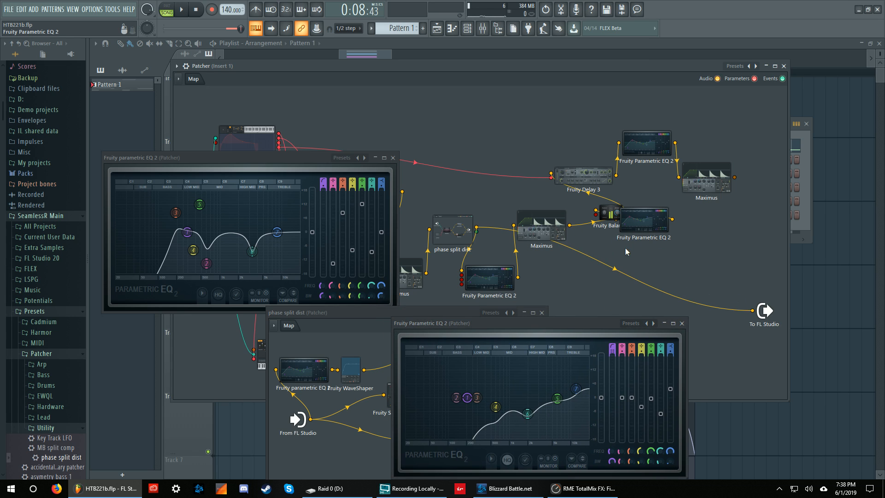
key(space)
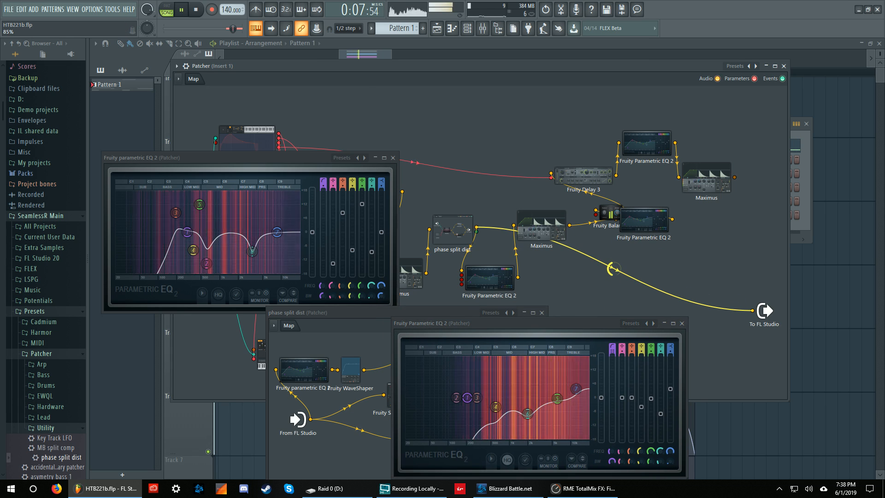
Raise band 3's frequency slightly in the EQ before the WaveShaper while comparing both EQs during playback, and close both EQ windows
drag(553, 325, 592, 154)
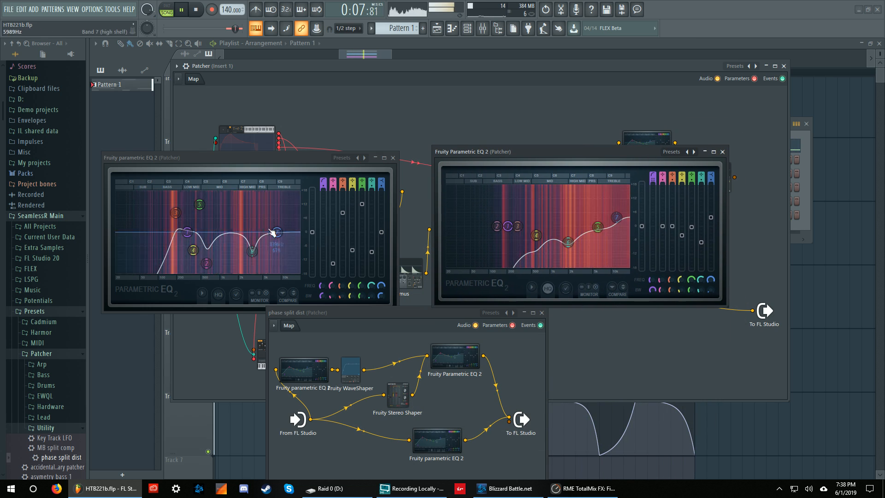
mouse_move(175, 213)
mouse_down()
mouse_move(156, 211)
mouse_move(223, 210)
mouse_move(173, 212)
mouse_move(181, 212)
mouse_up()
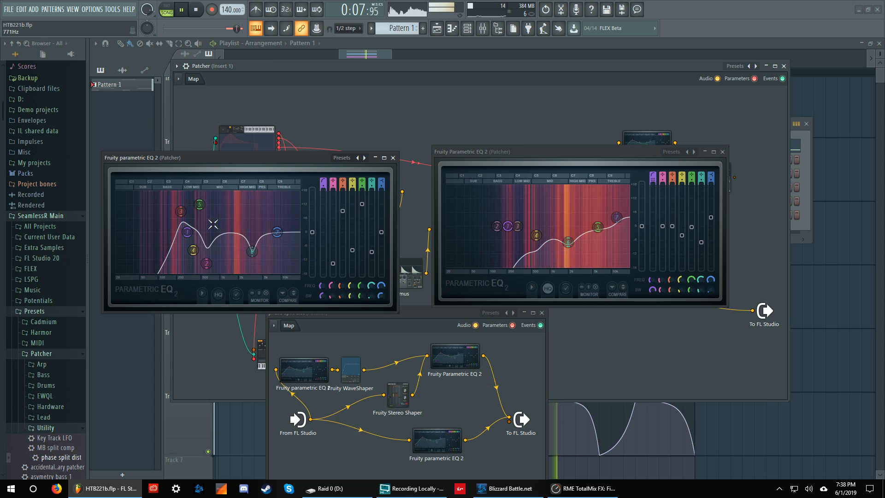
click(393, 157)
click(722, 152)
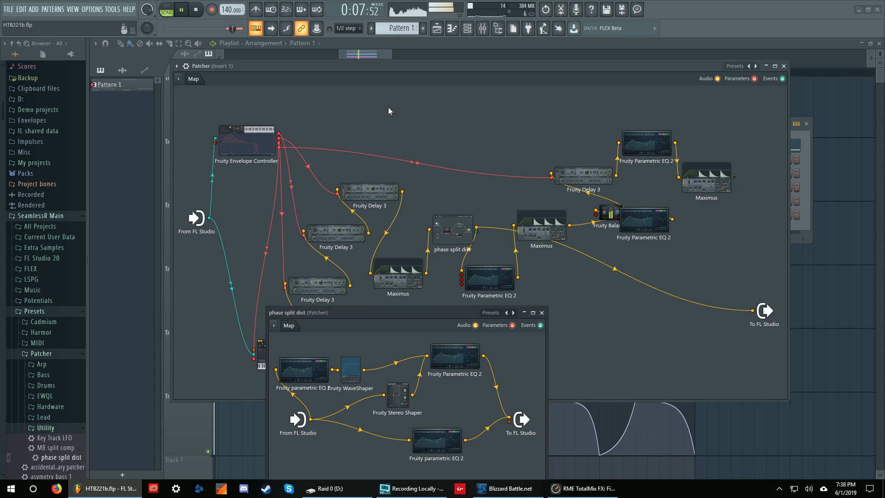
Stop playback, inspect the lower-branch parametric EQ and the WaveShaper inside phase split dist, and close the nested Patcher
key(space)
double_click(459, 355)
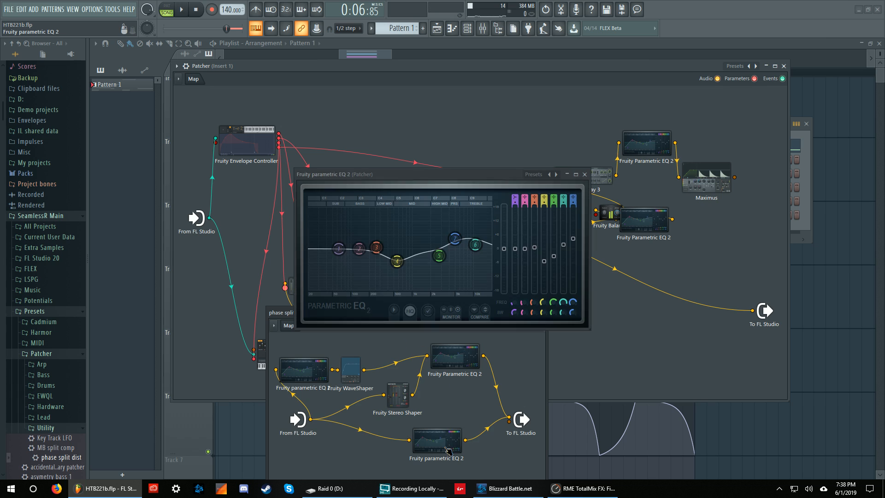
click(590, 175)
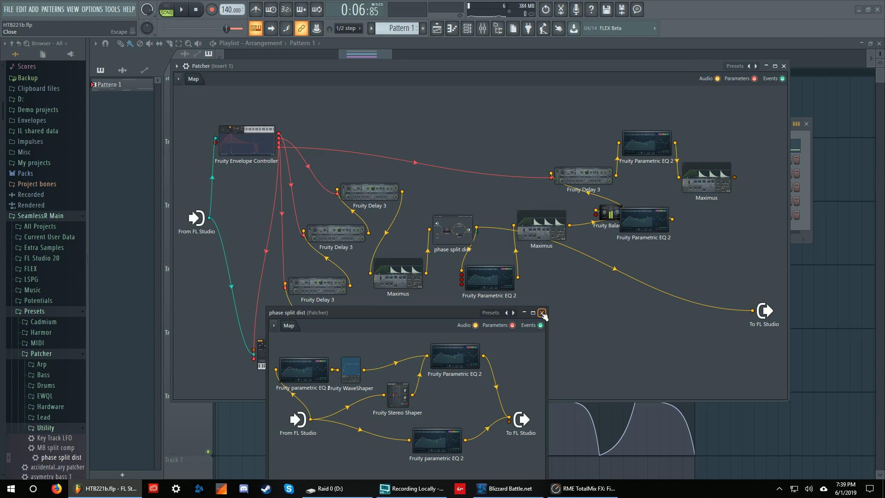
click(351, 369)
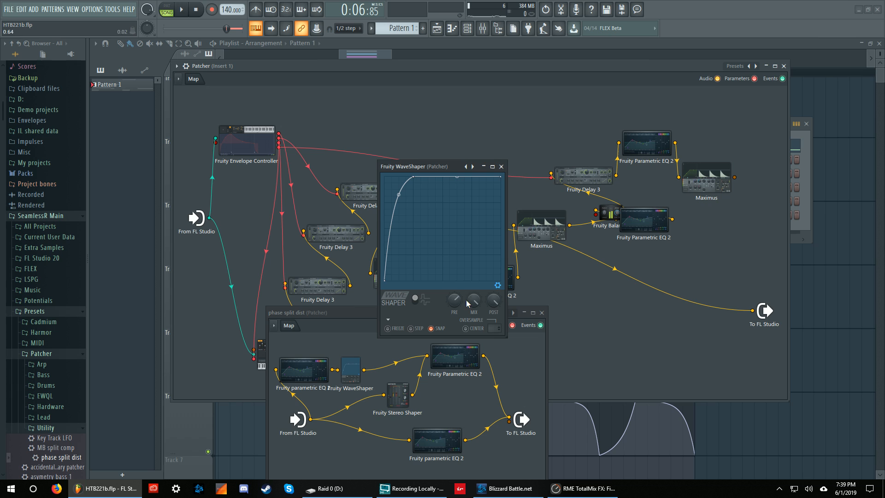
click(501, 167)
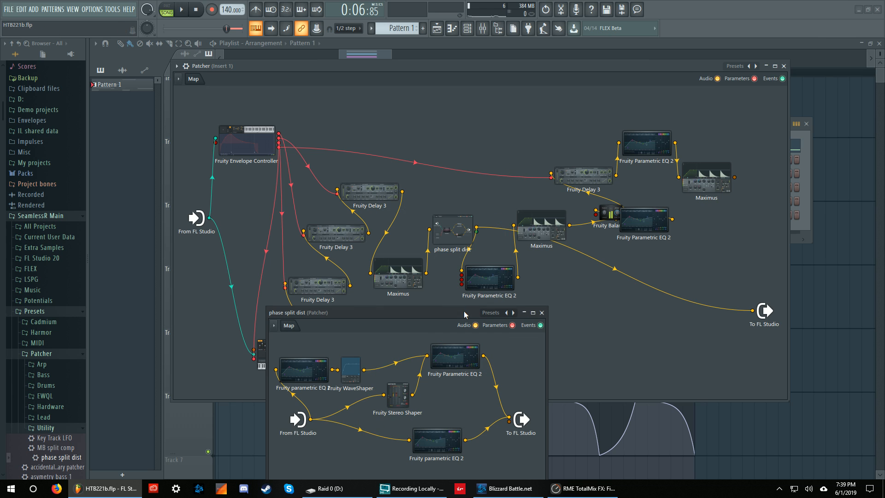
drag(464, 314, 466, 259)
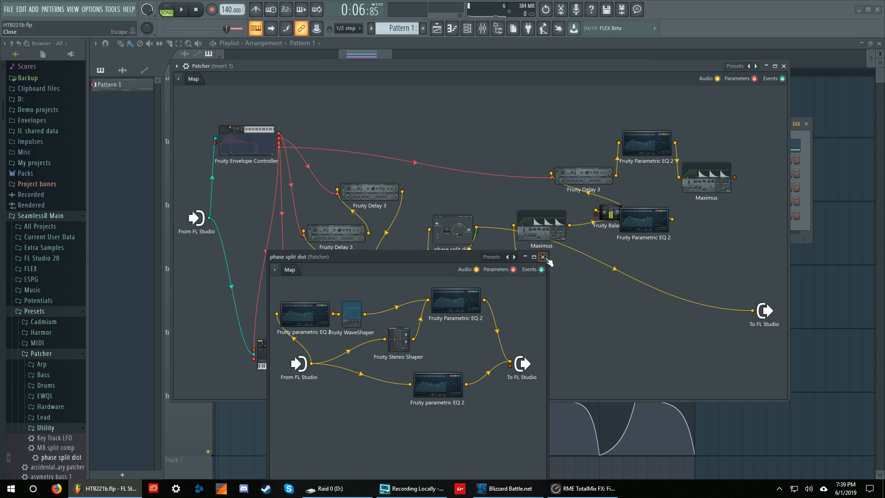
click(543, 257)
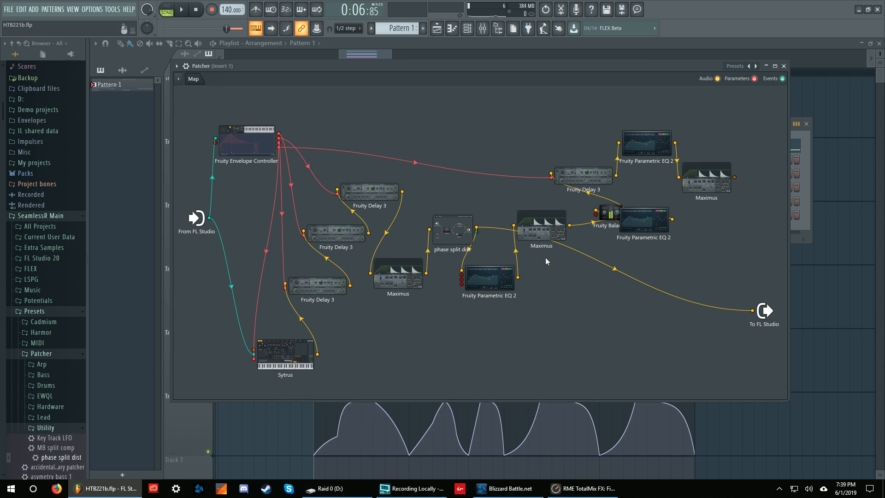
Move the To FL Studio link from phase split dist to the parametric EQ after it, and play the song briefly with that EQ open
right_click(755, 312)
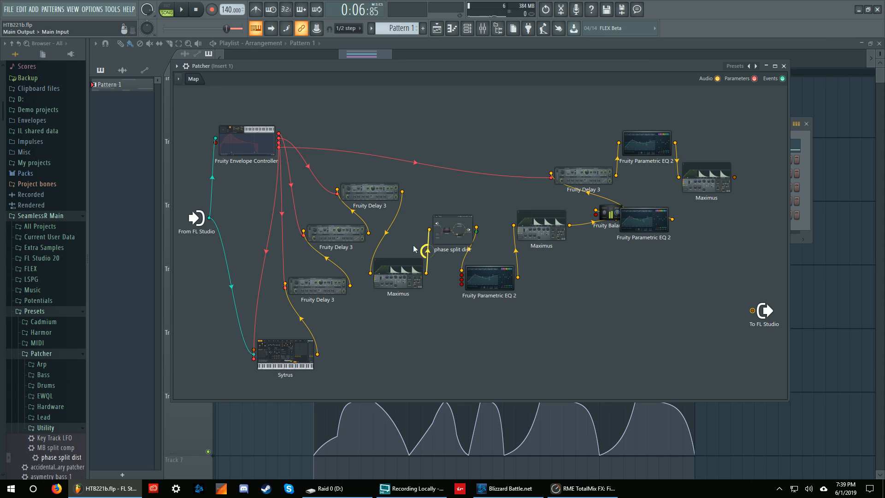
double_click(450, 238)
click(542, 257)
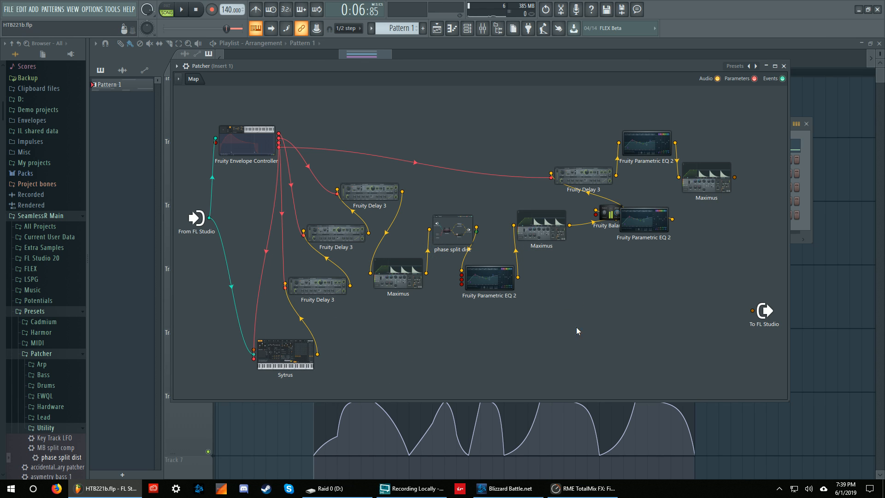
drag(517, 277, 753, 310)
double_click(501, 284)
key(space)
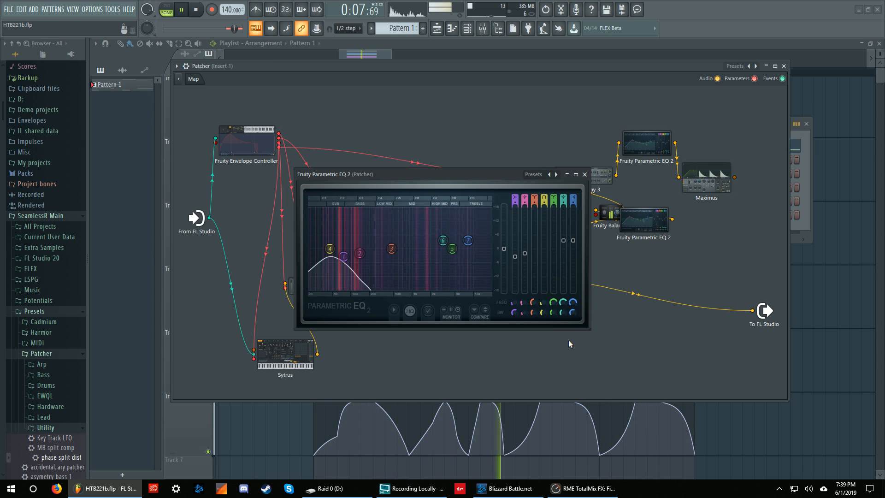
key(space)
right_click(803, 291)
click(585, 174)
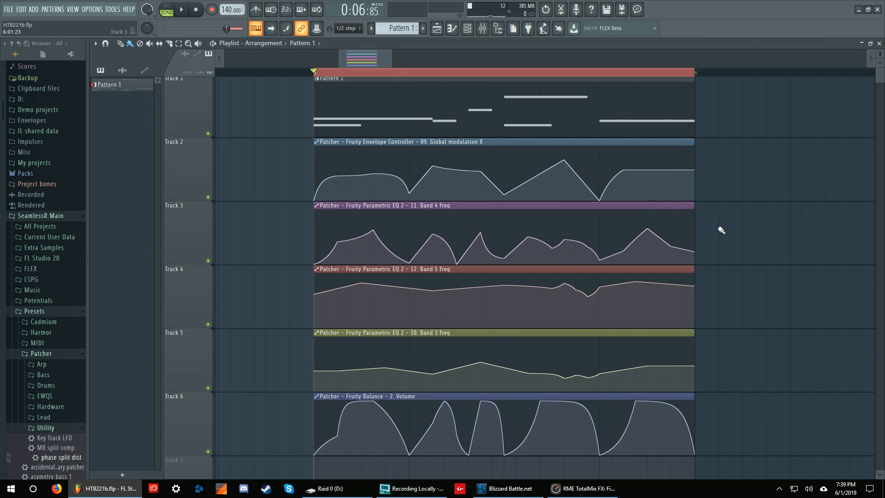
Examine the parametric EQ's band frequency automation clips in the playlist
drag(734, 247, 689, 237)
drag(745, 342, 660, 301)
ctrl+click(751, 270)
drag(721, 182, 690, 180)
ctrl+click(749, 231)
Reopen the Patcher, replace the parametric EQ's link to To FL Studio with one from the second Maximus, and play the song briefly
click(467, 28)
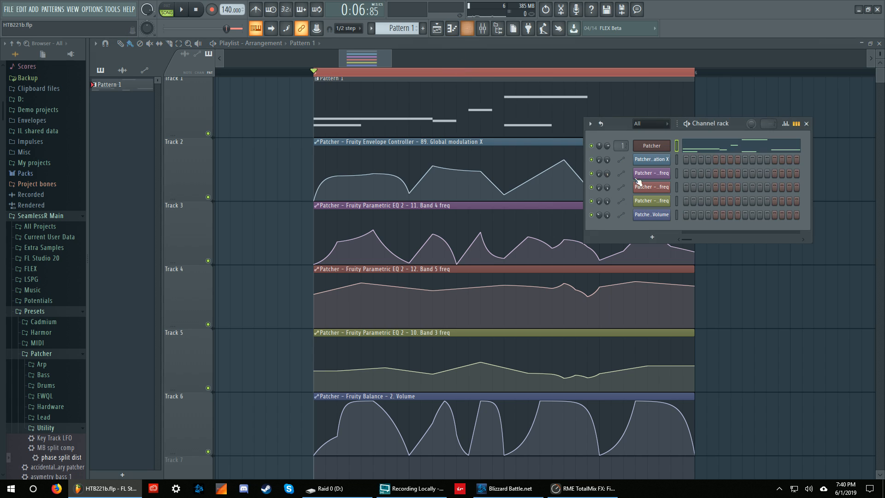
click(662, 146)
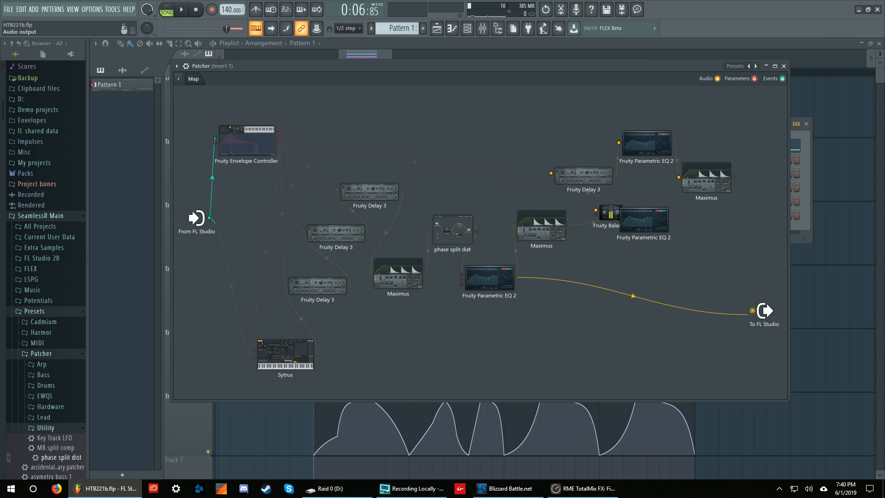
drag(748, 314, 749, 314)
drag(569, 225, 748, 310)
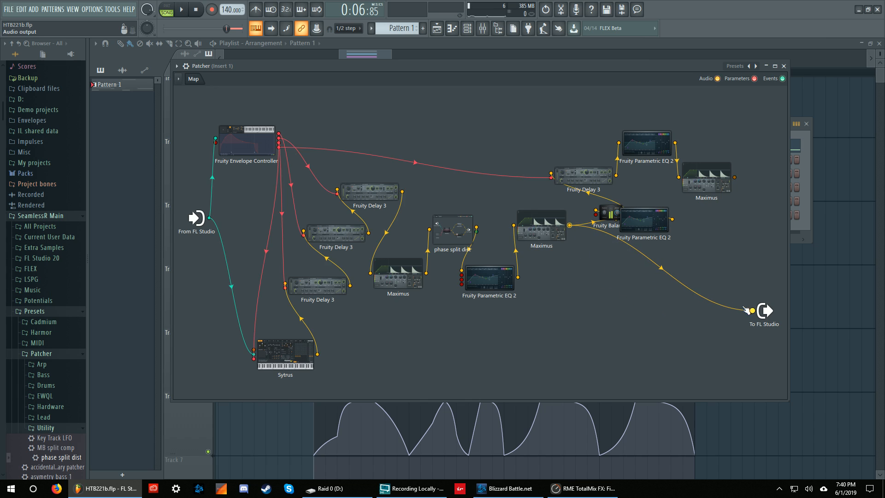
key(space)
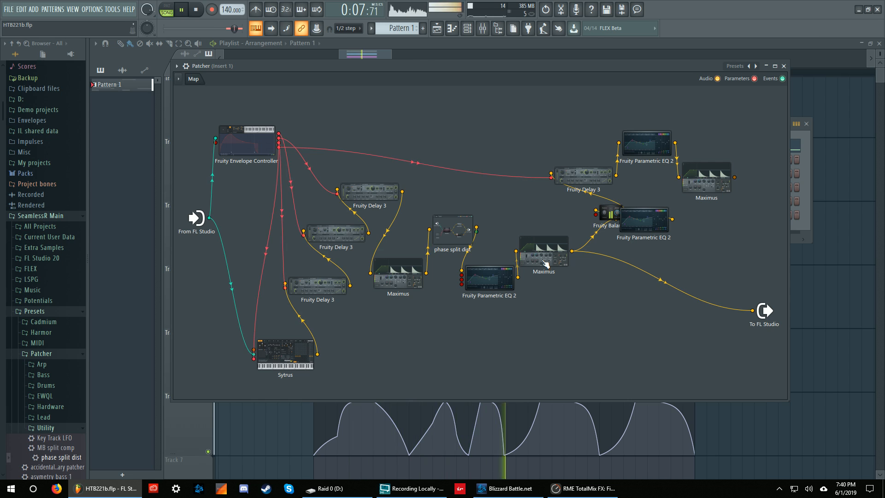
key(space)
Inspect the second Maximus's low, mid, high and master curves, and monitor the master level during a short playback
click(543, 235)
click(535, 258)
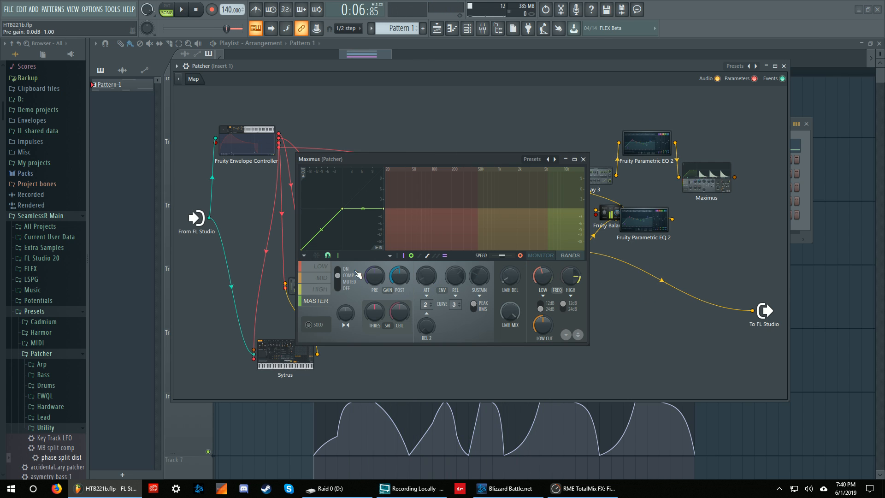
click(320, 266)
click(318, 277)
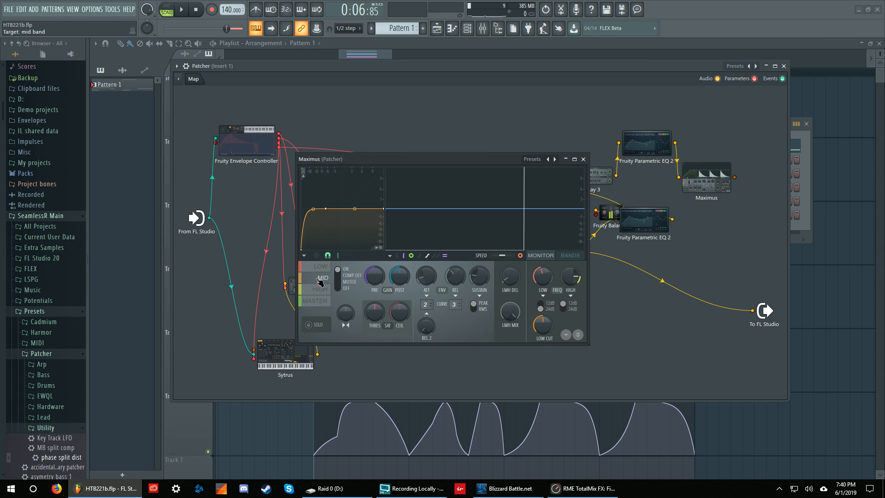
click(321, 289)
click(324, 267)
click(324, 276)
click(315, 301)
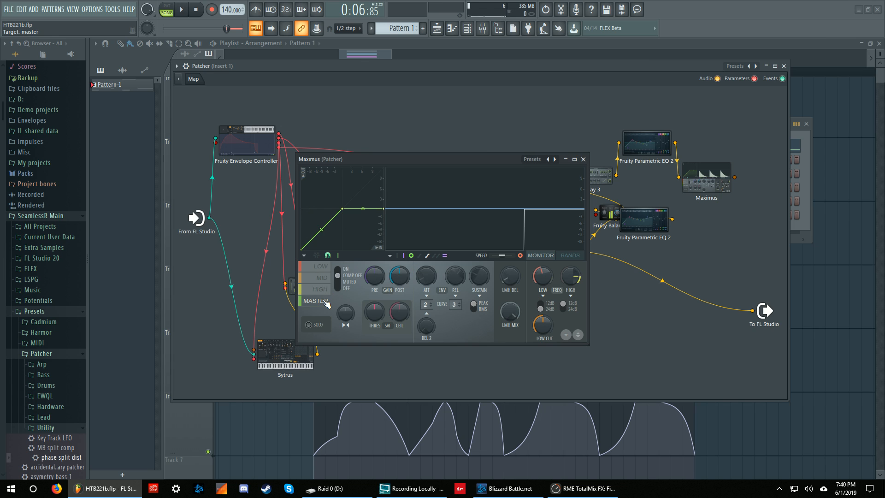
key(space)
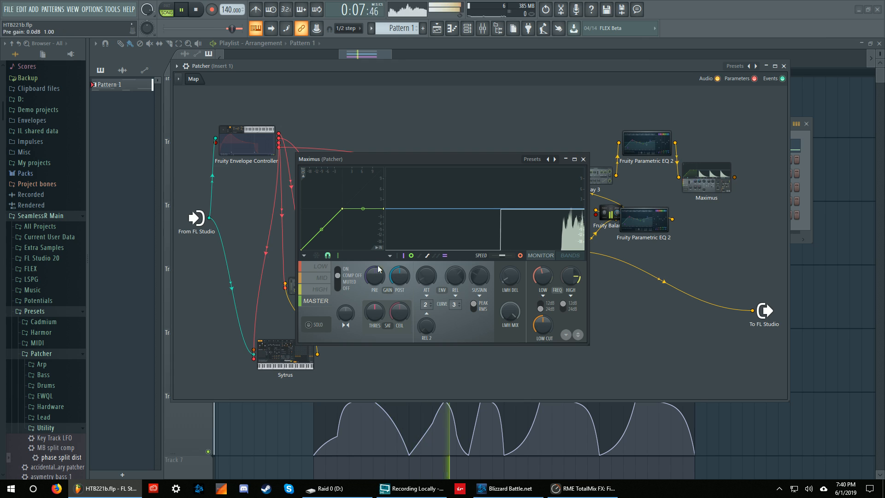
key(space)
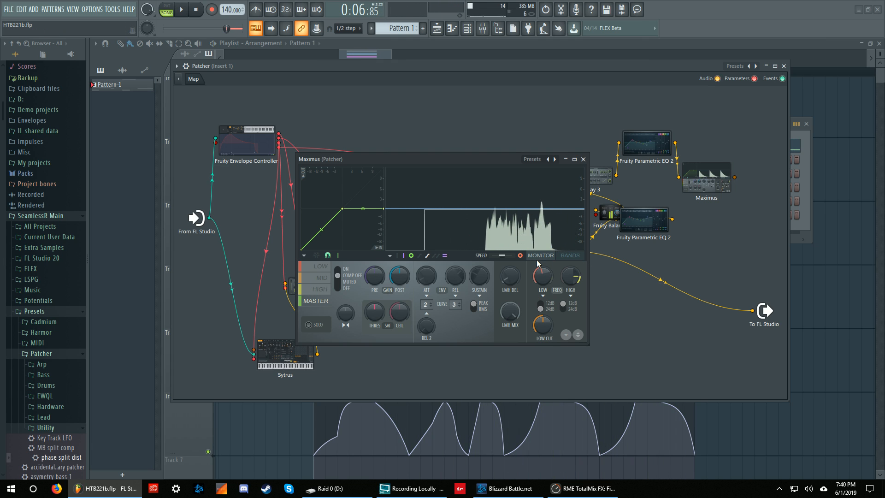
click(583, 159)
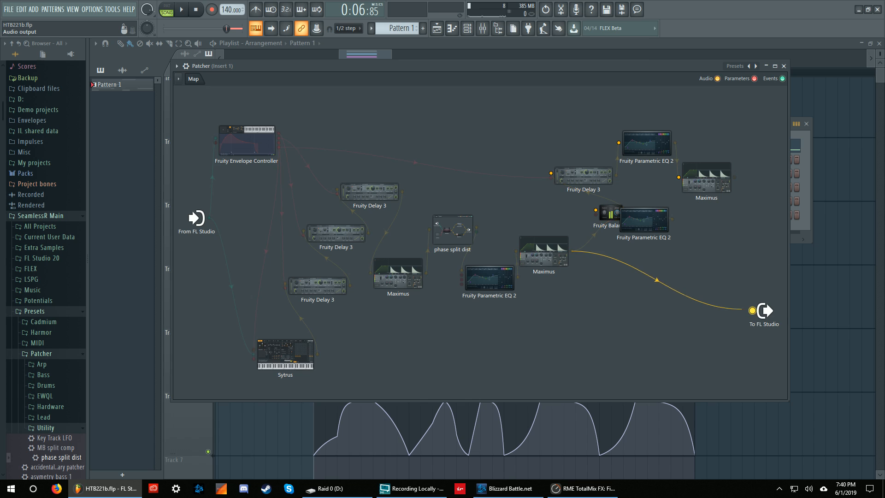
Remove the second Maximus's link to To FL Studio, and spread Maximus, Fruity Balance and the following parametric EQ apart on the map
drag(753, 311, 696, 292)
drag(562, 248, 541, 277)
drag(609, 216, 530, 215)
drag(659, 214, 644, 271)
Inspect the settings of the parametric EQ after the second Maximus and of Fruity Balance, closing each window
double_click(640, 274)
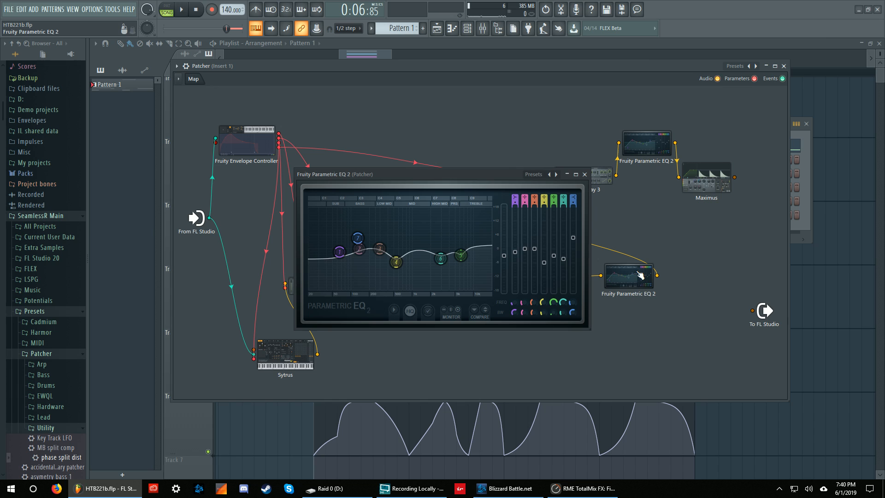
click(583, 175)
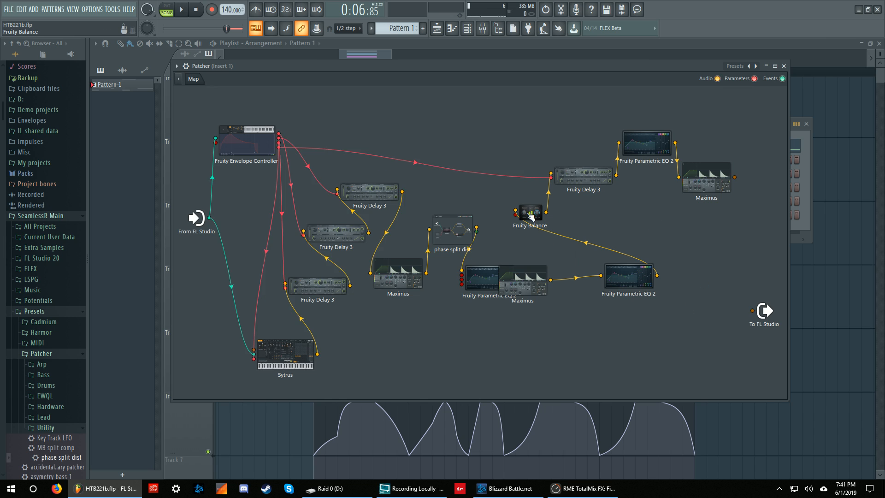
double_click(526, 218)
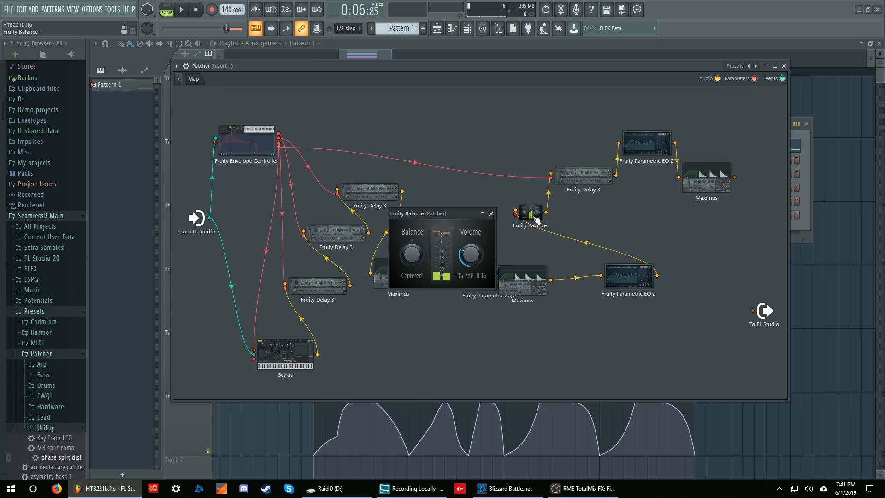
click(492, 214)
Bring the playlist forward and examine the Fruity Balance volume automation curve on Track 6
ctrl+click(792, 432)
drag(729, 428, 521, 431)
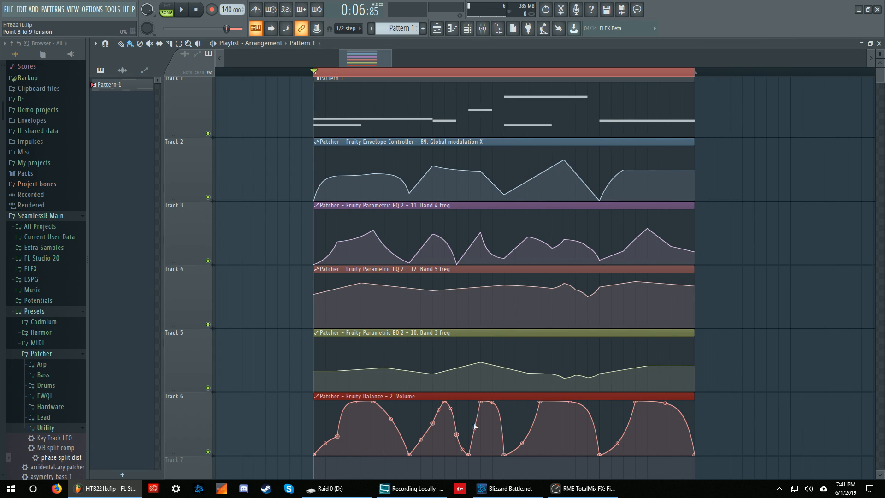
ctrl+click(735, 375)
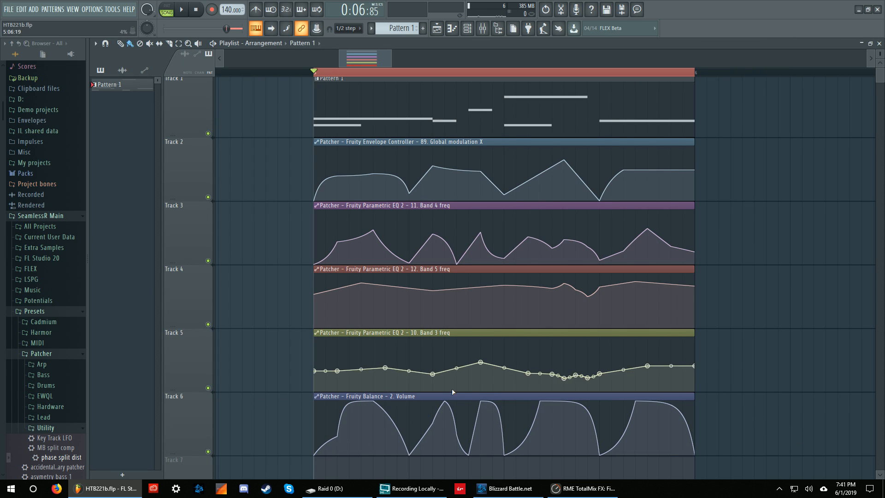
Open the Fruity Balance volume automation clip's settings, set its output minimum level to 32%, and close them
mouse_move(531, 399)
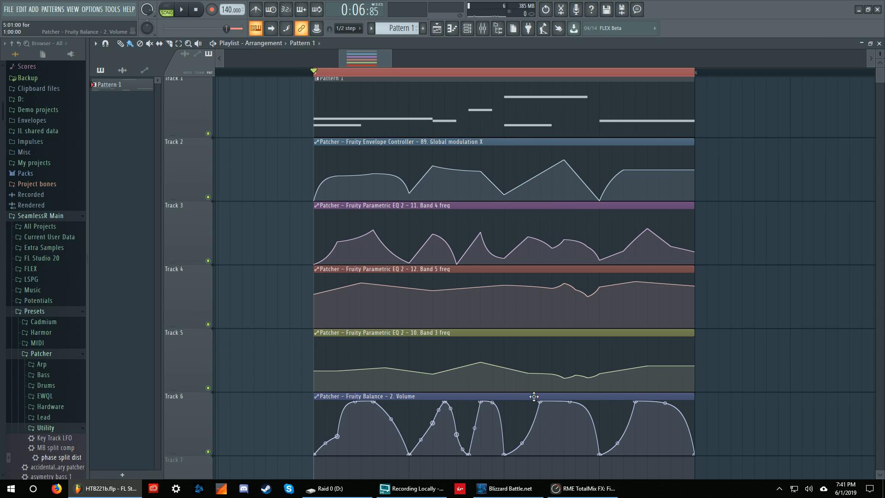
double_click(533, 396)
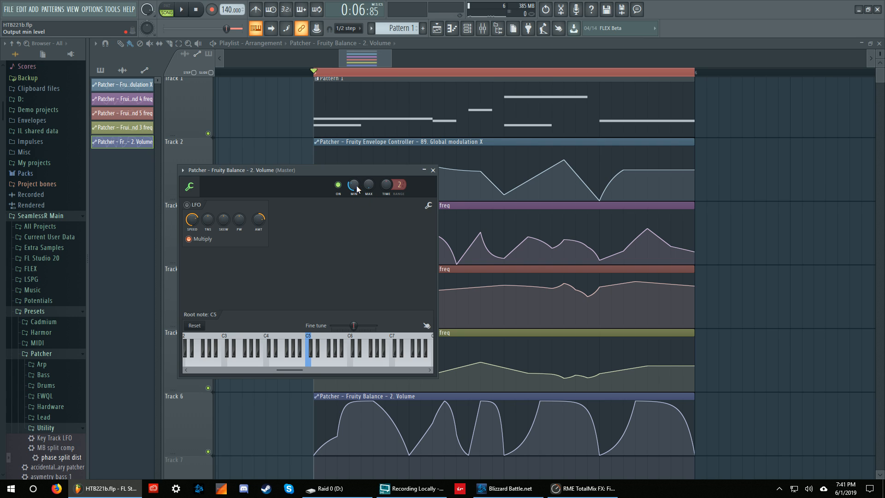
mouse_move(470, 453)
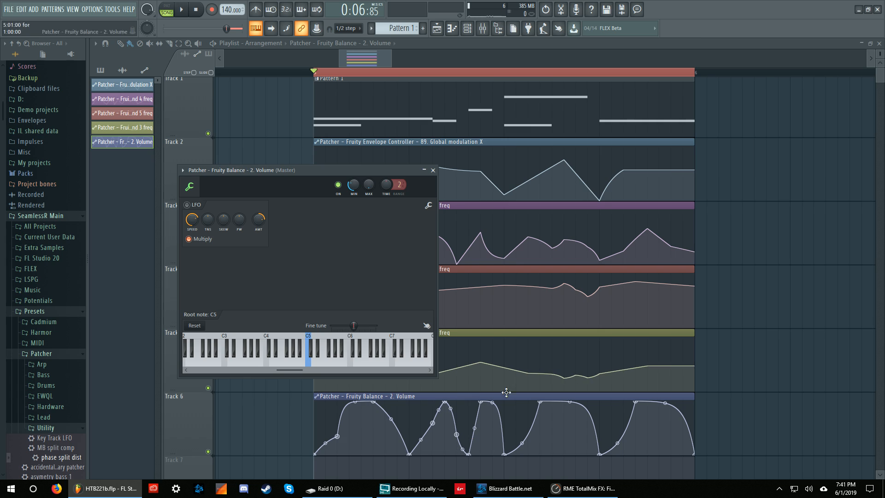
drag(354, 186, 349, 189)
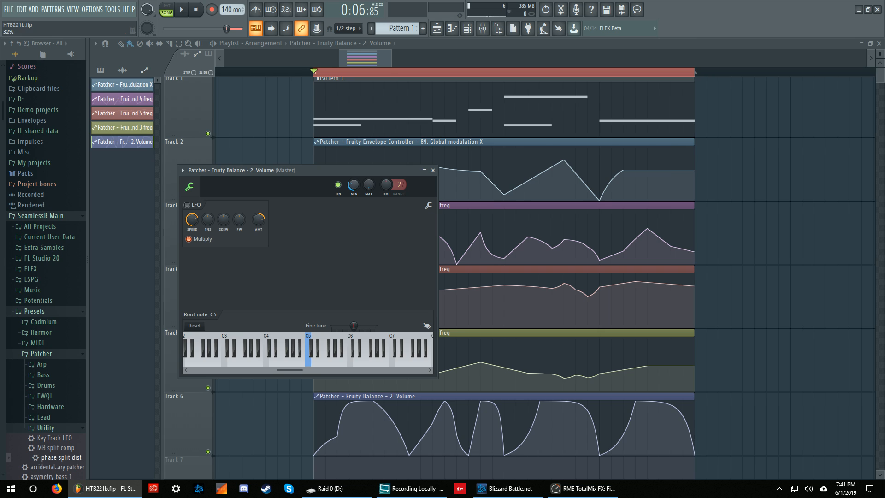
click(433, 170)
Reopen the Patcher, and move Fruity Balance and the parametric EQ feeding it closer to the last Fruity Delay 3
click(466, 32)
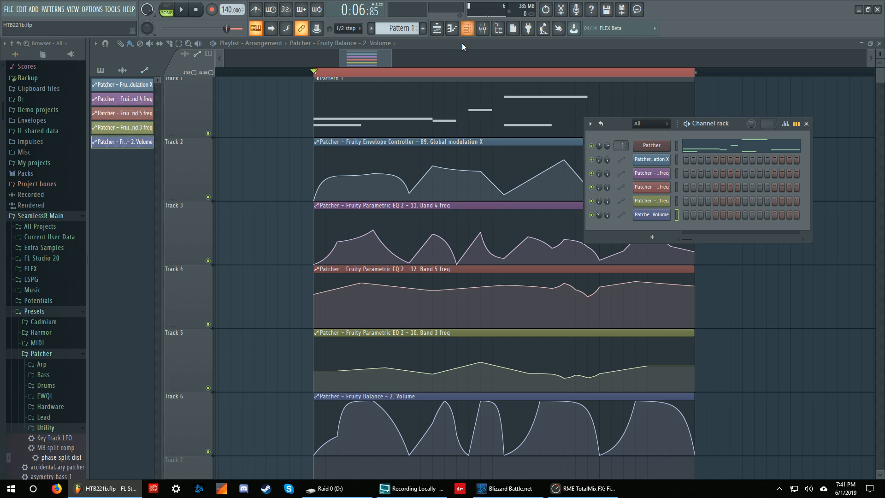
mouse_move(345, 421)
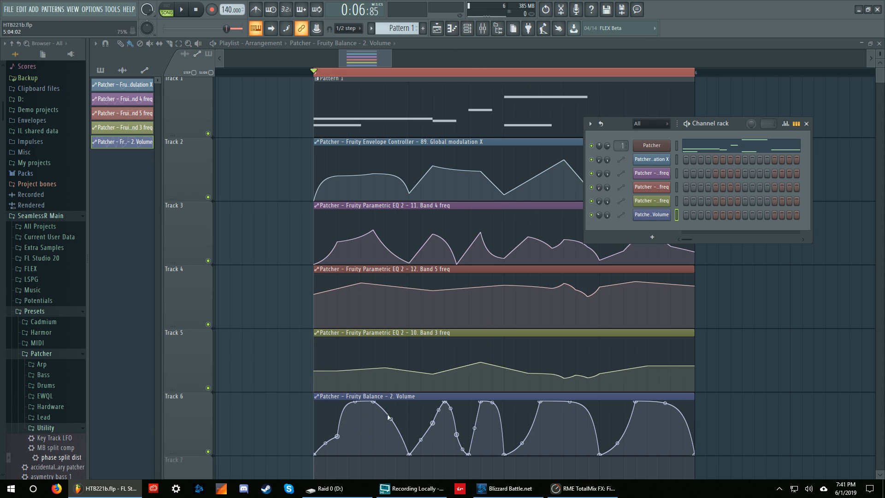
click(652, 147)
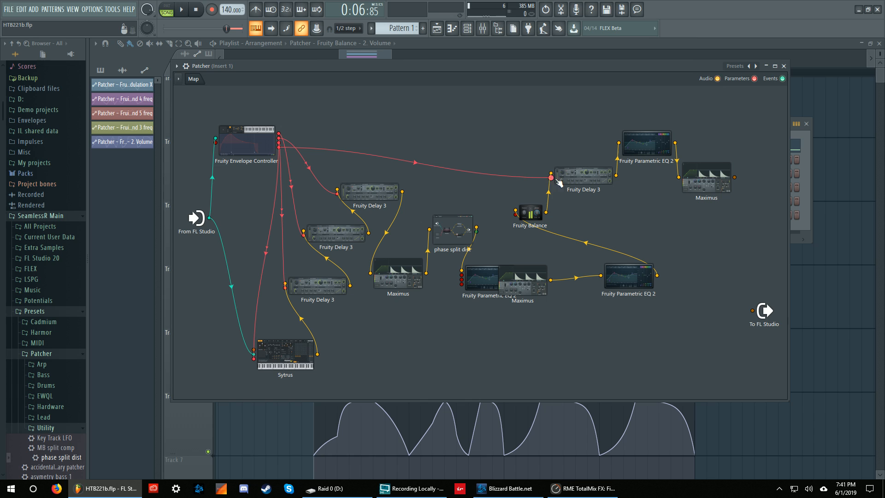
drag(536, 213, 565, 208)
drag(642, 284, 607, 282)
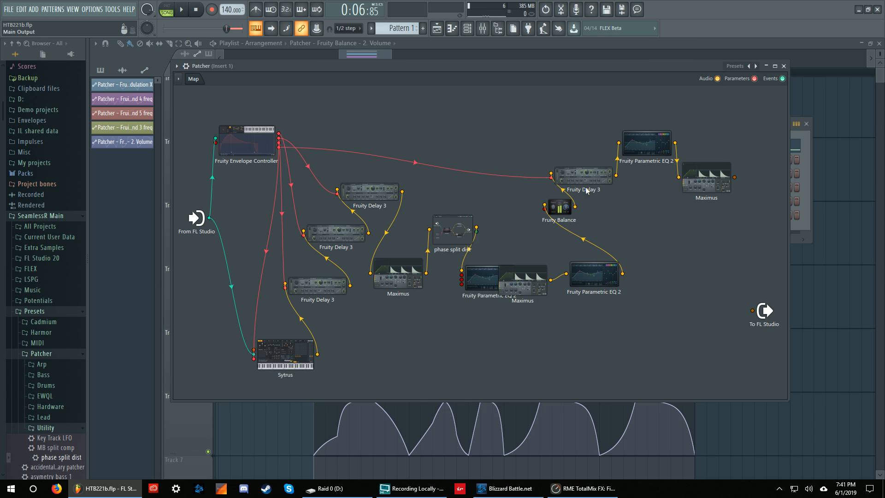
Shift the last Fruity Delay 3 up slightly, open its settings, and link the final Maximus to To FL Studio
mouse_move(587, 179)
mouse_down()
mouse_move(602, 184)
mouse_move(587, 175)
mouse_up()
double_click(590, 177)
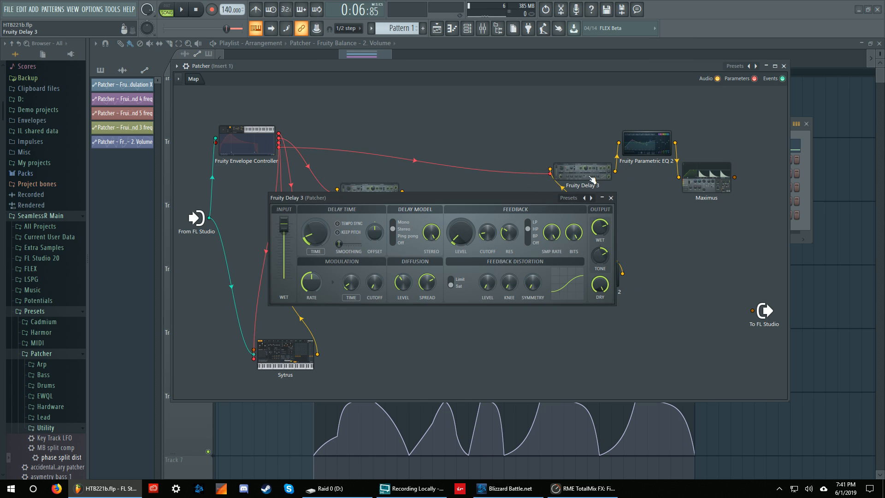
drag(734, 177, 752, 310)
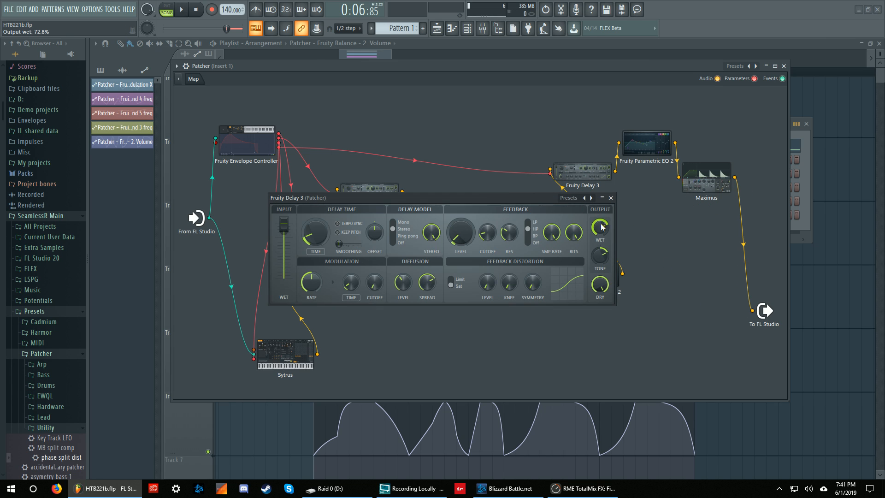
Turn the last Fruity Delay 3's output wet level fully down, audition the patch, and close the delay's settings
drag(601, 226, 602, 244)
key(space)
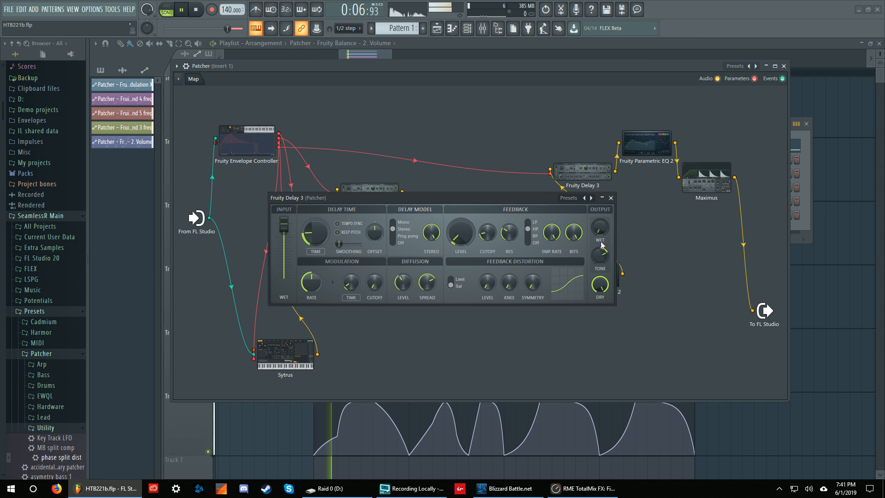
key(space)
click(611, 199)
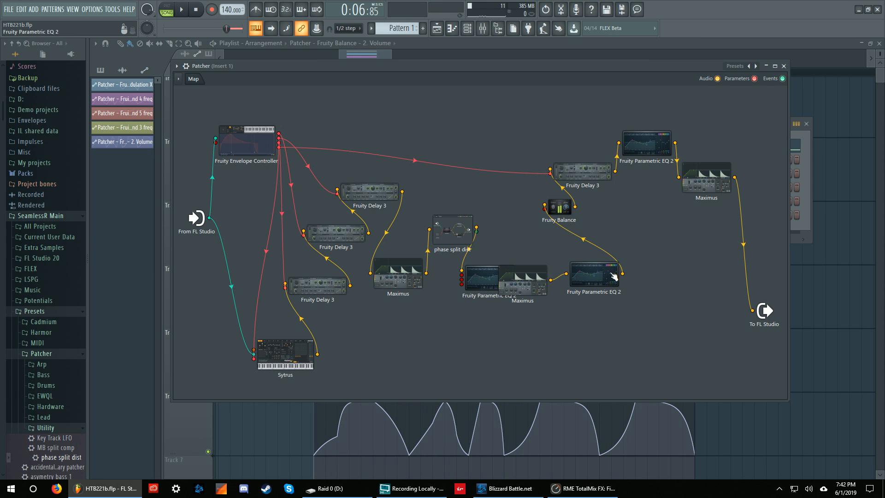
Move Fruity Balance slightly lower beneath the last Fruity Delay 3, and check the Fruity Parametric EQ 2 that feeds the final Maximus
drag(560, 209, 569, 222)
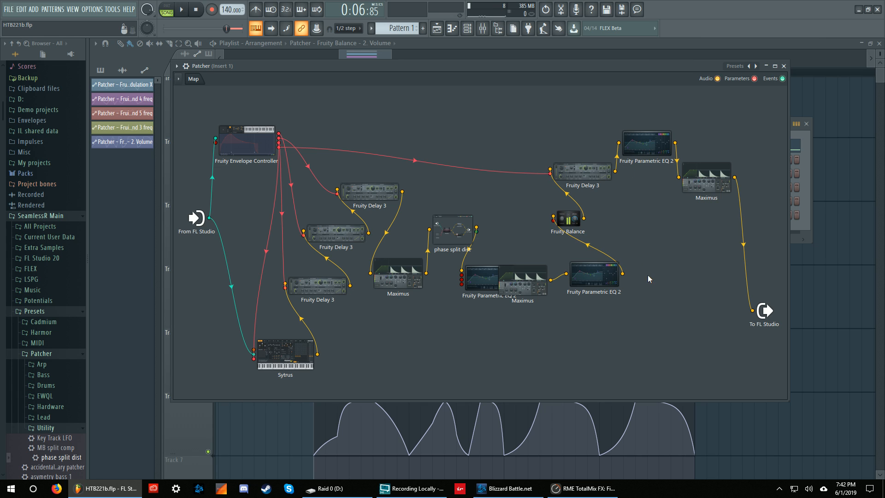
double_click(649, 148)
click(586, 175)
double_click(642, 141)
click(589, 173)
Open the final Maximus, examine its mid, high and master band curves, and close it
double_click(706, 180)
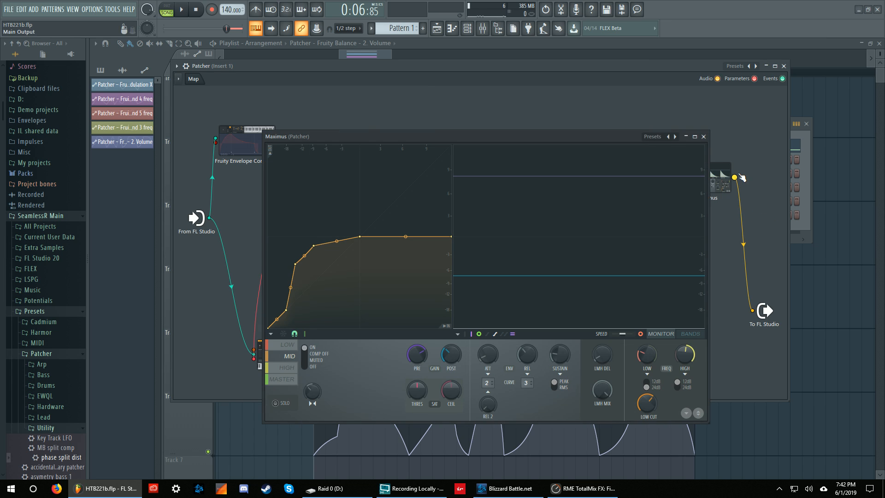
click(295, 370)
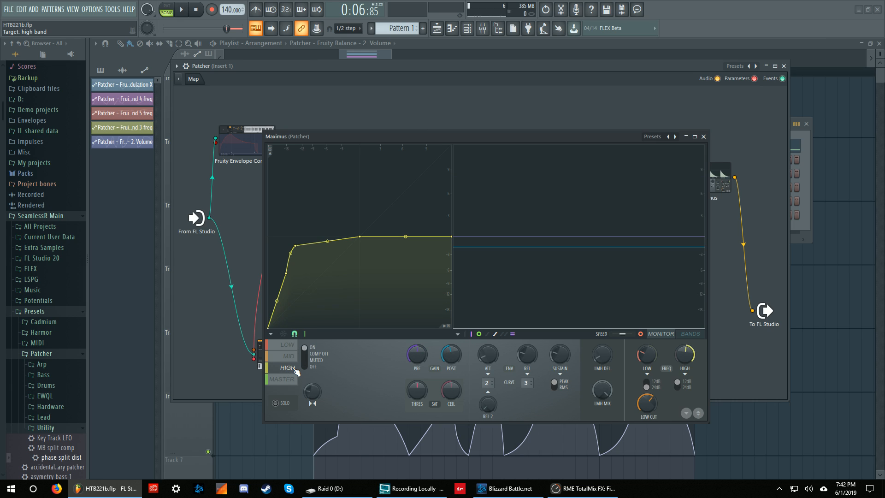
click(292, 382)
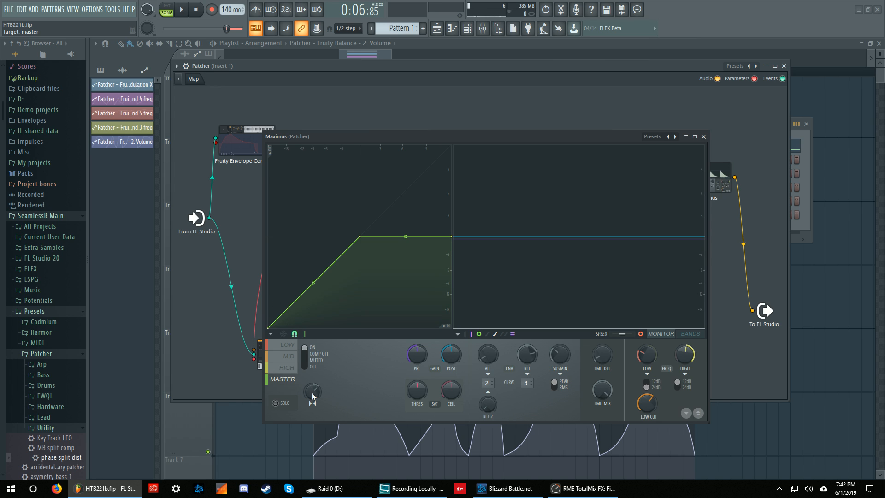
click(703, 136)
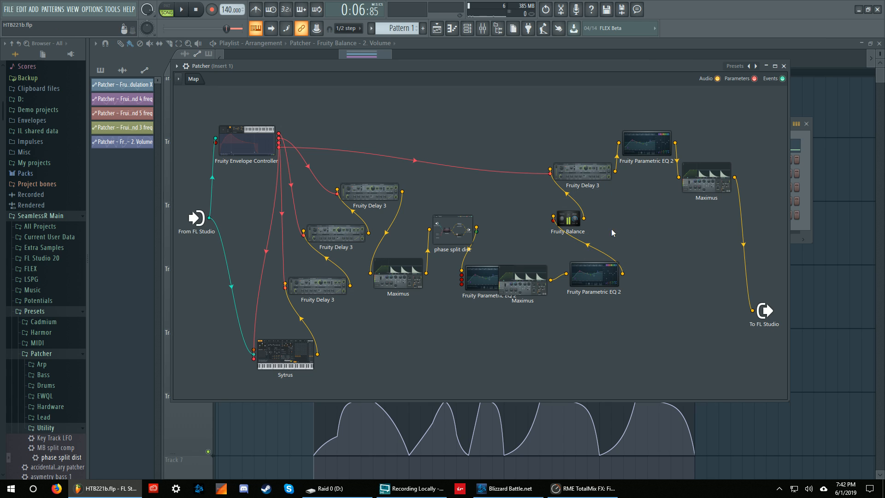
Reopen the last Fruity Delay 3 and raise its output wet level while auditioning the patch
double_click(592, 179)
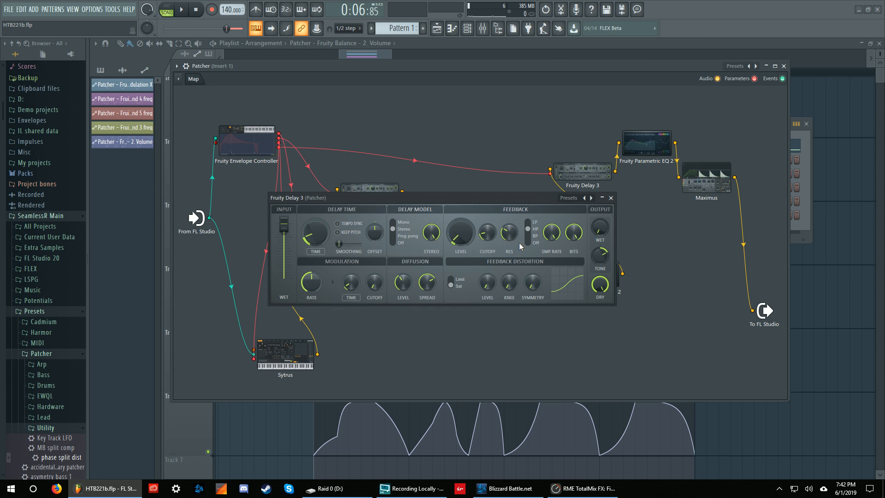
key(space)
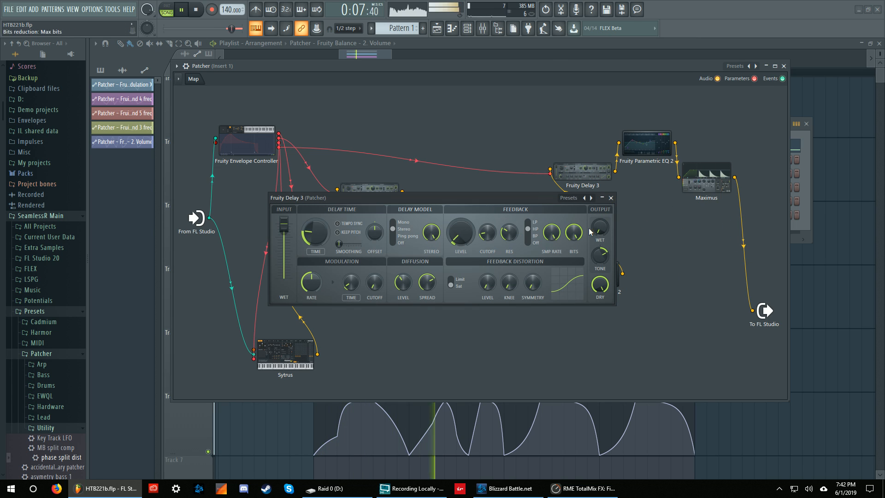
key(space)
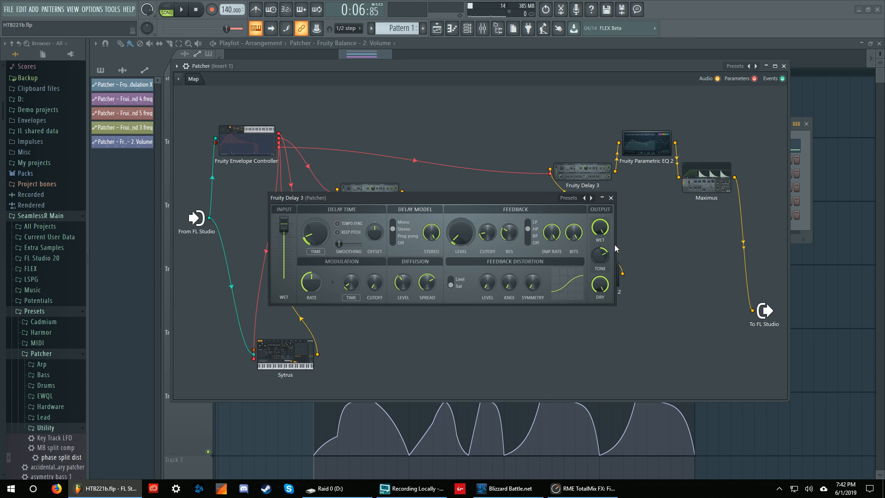
key(space)
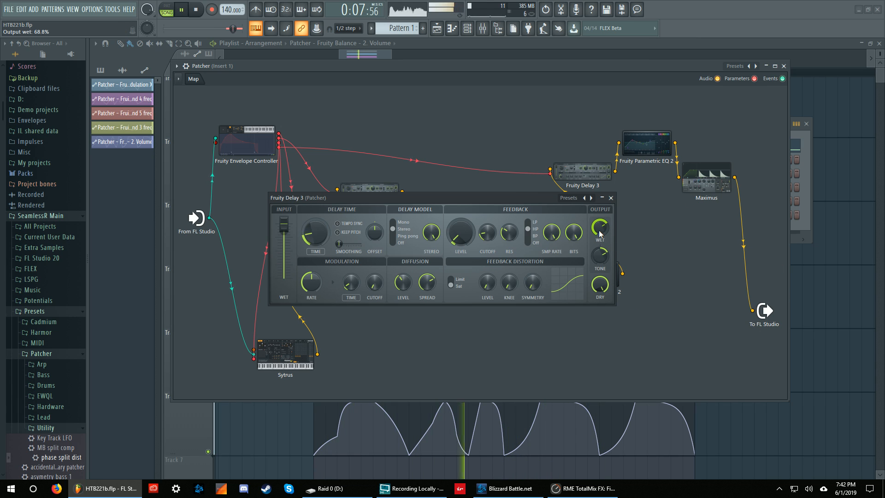
drag(599, 234, 601, 189)
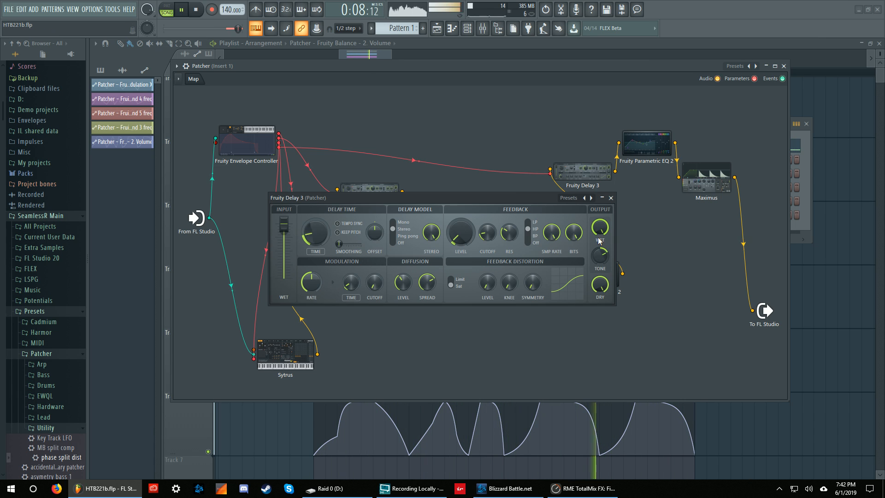
key(space)
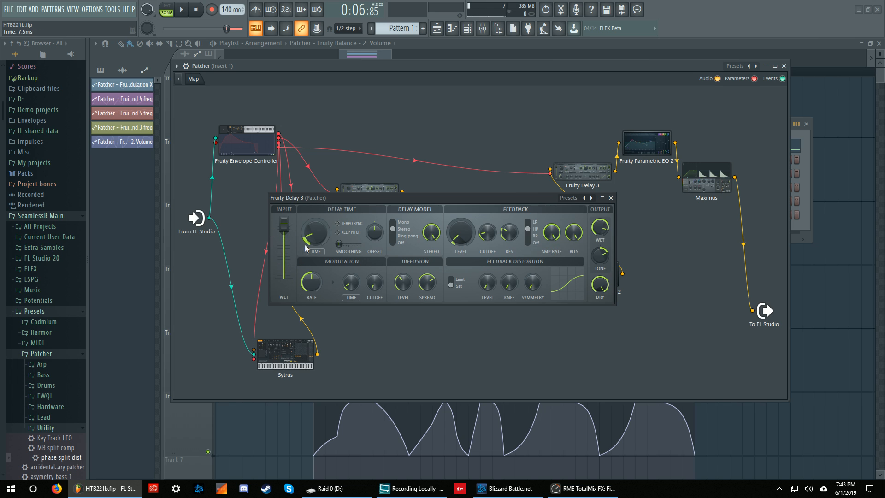
Examine the keyboard mapping of articulator 4 in Fruity Envelope Controller during playback, and close the controller
click(281, 151)
click(562, 258)
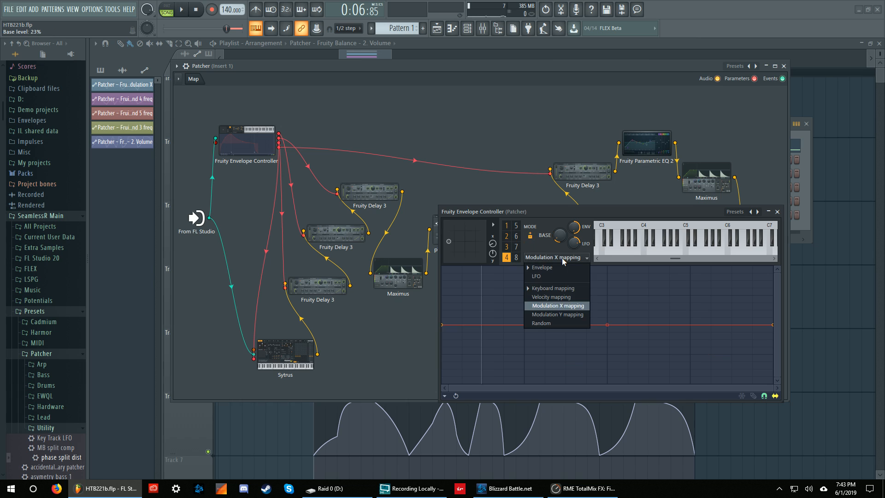
click(553, 288)
key(space)
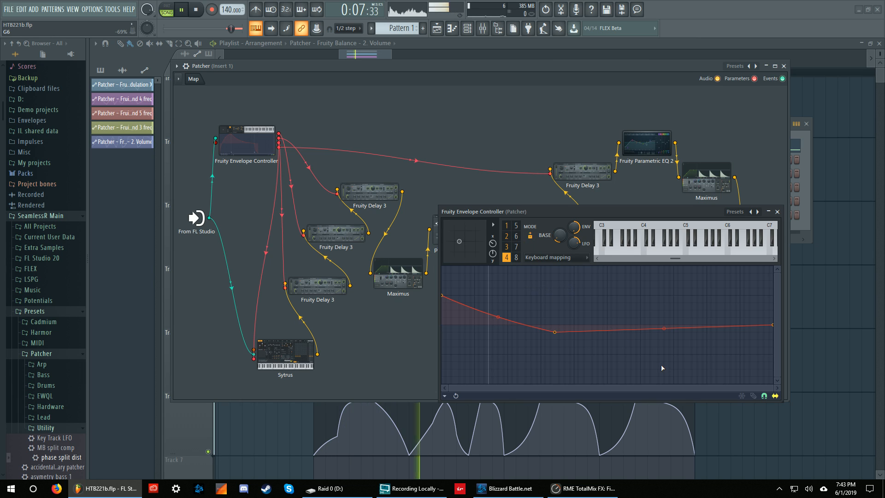
key(space)
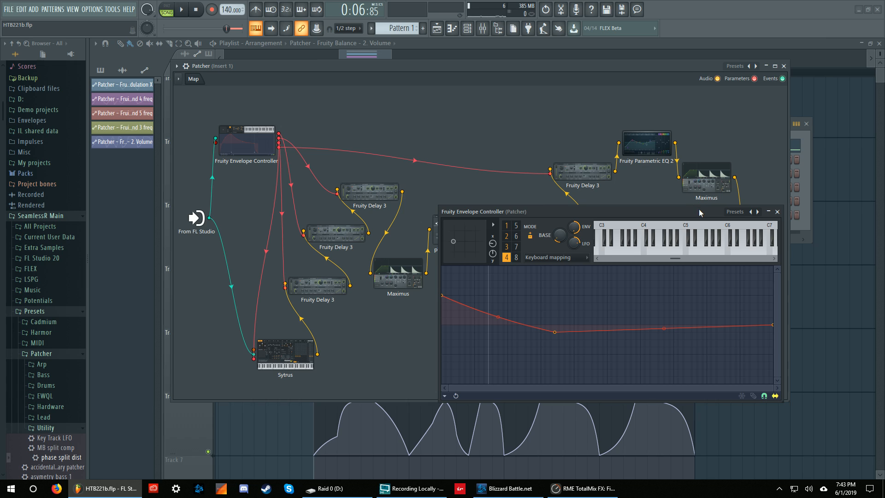
drag(699, 210, 692, 207)
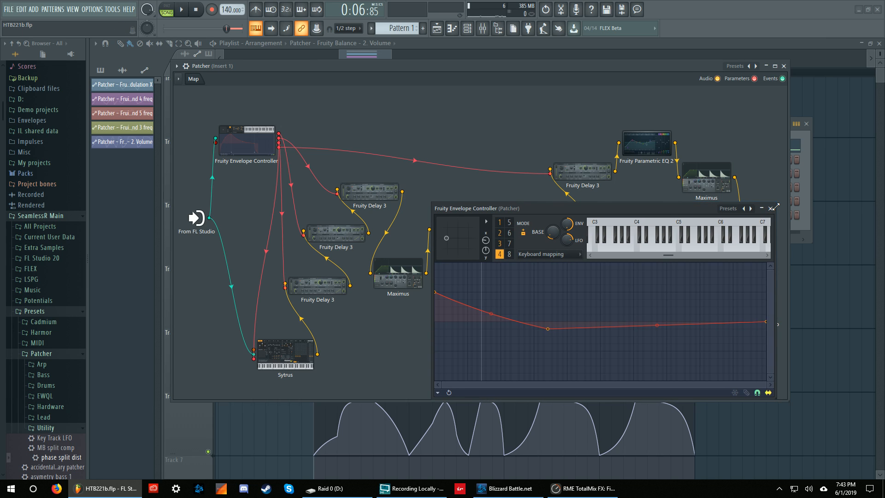
click(771, 209)
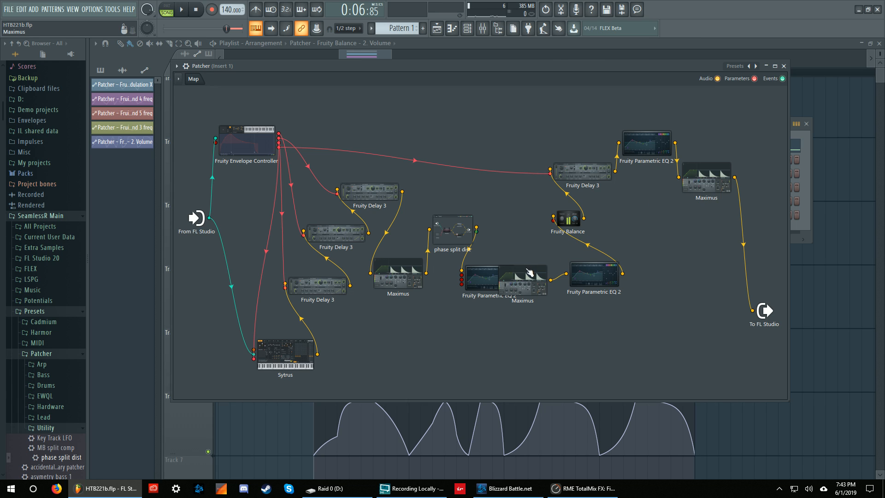
Move the overlapping Maximus below and between its two neighbouring parametric EQs, audition the full patch, and shift the Patcher window down slightly
drag(529, 273, 543, 310)
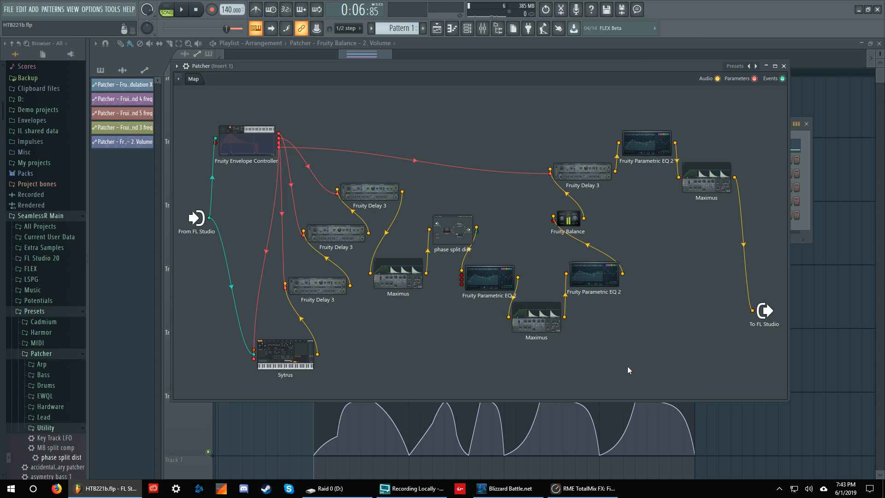
key(space)
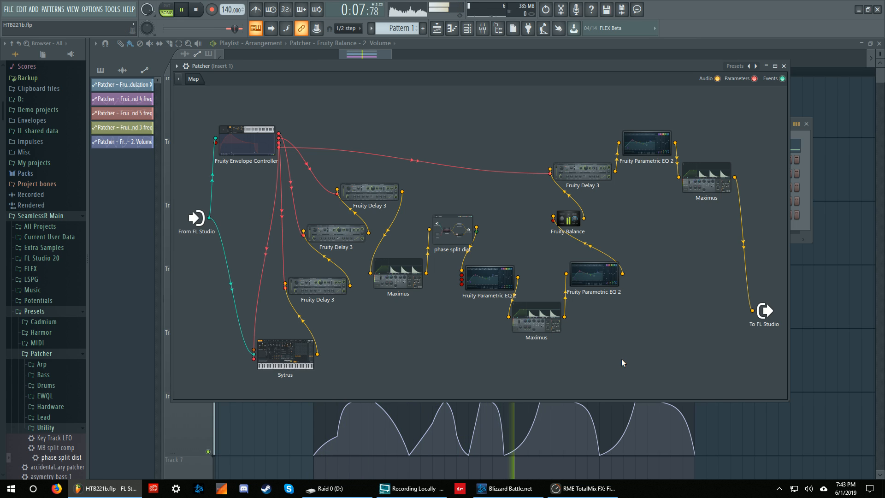
key(space)
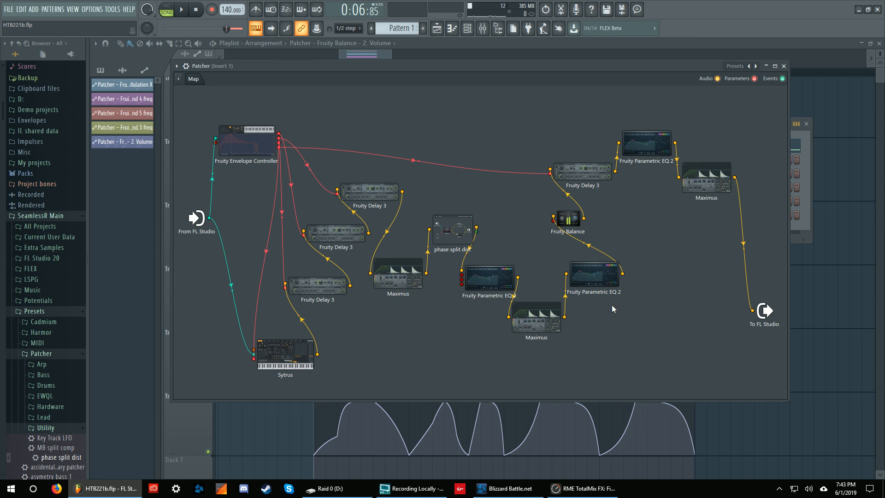
drag(418, 68, 427, 95)
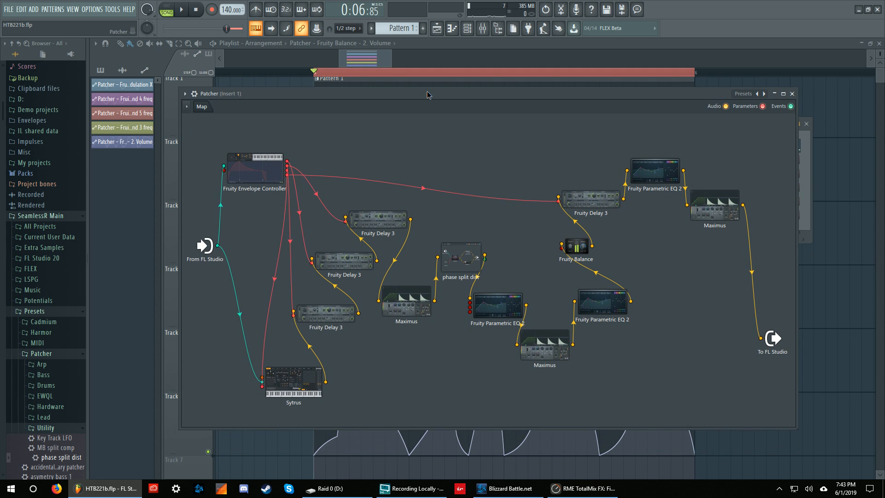